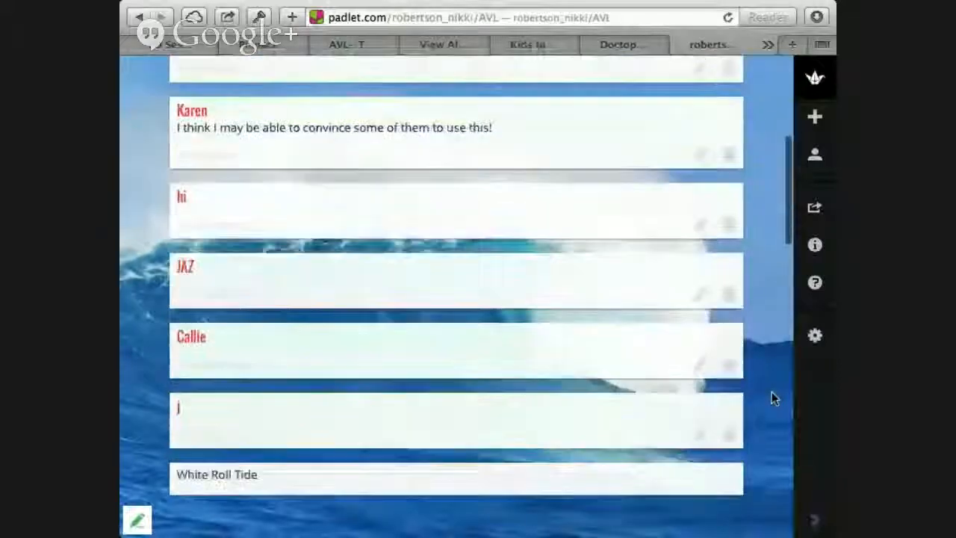
# Step: Read through the participants' posts on the AVL Padlet wall and return to the first ones
pyautogui.scroll(-6, 771, 391)
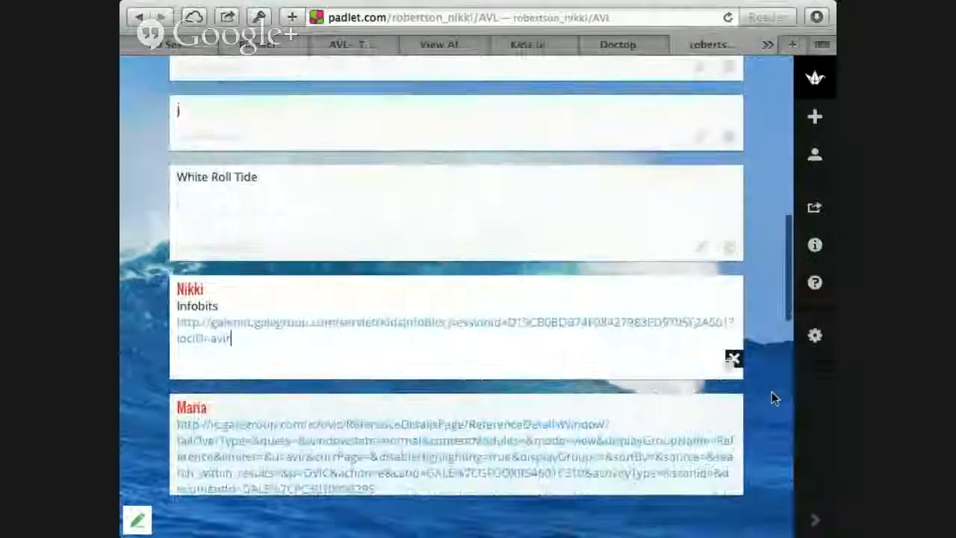
pyautogui.scroll(4, 772, 391)
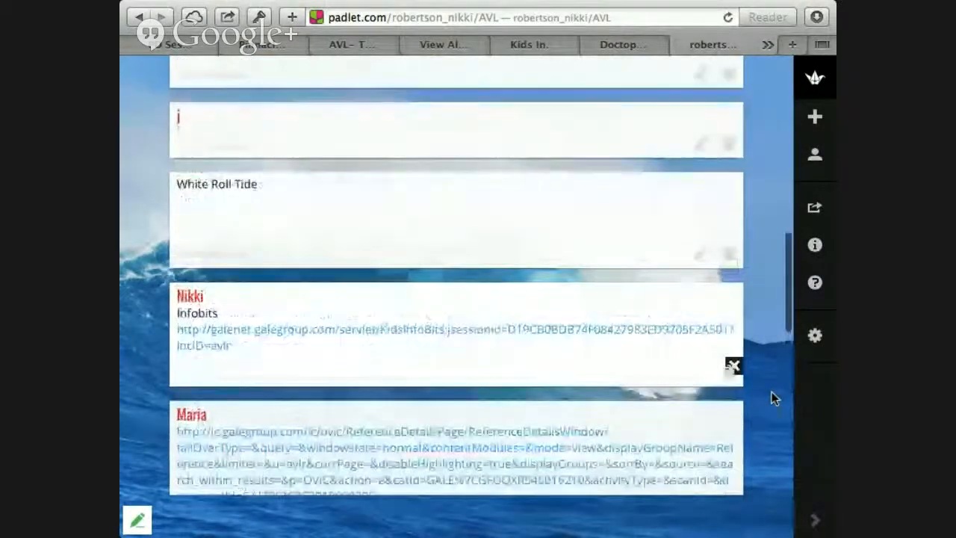
pyautogui.scroll(-9, 772, 391)
pyautogui.scroll(-2, 771, 392)
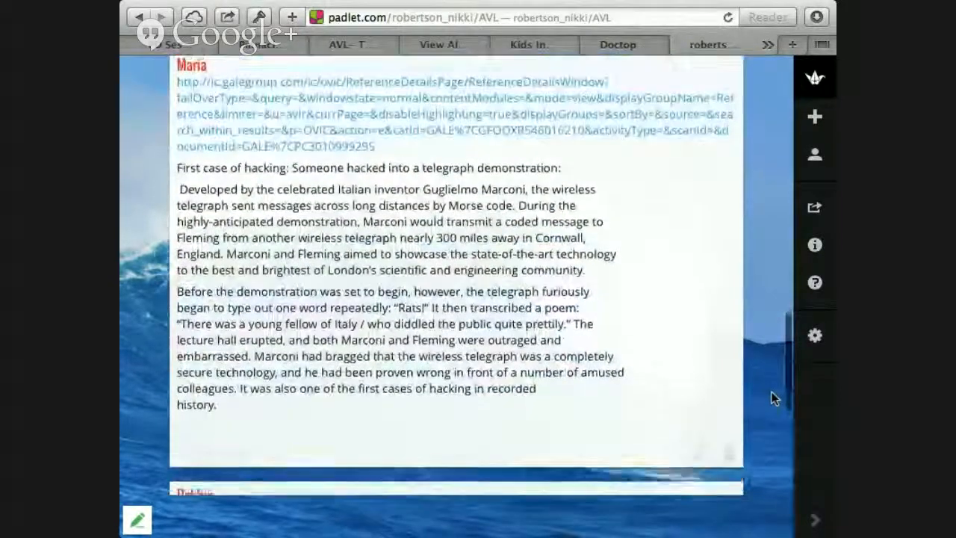
pyautogui.scroll(-5, 771, 391)
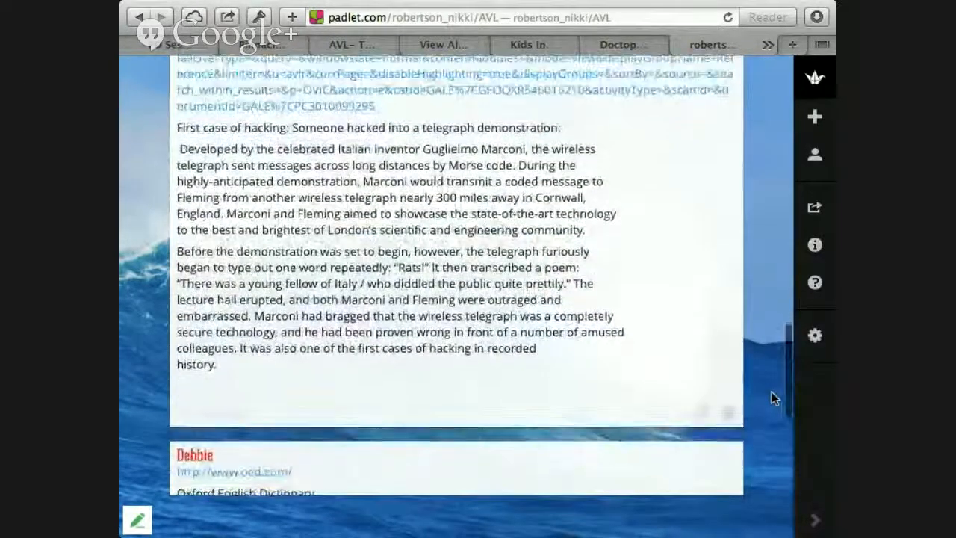
pyautogui.scroll(-4, 771, 391)
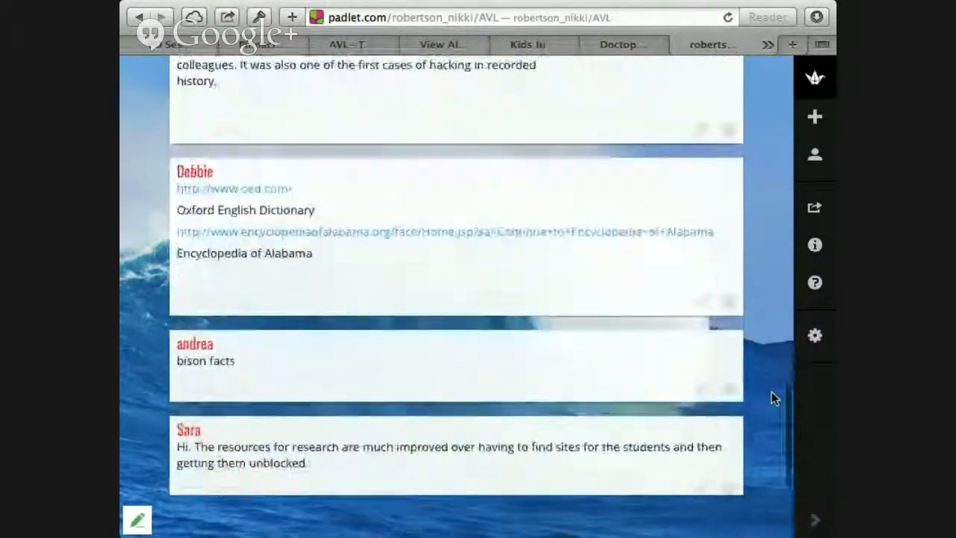
pyautogui.scroll(20, 772, 391)
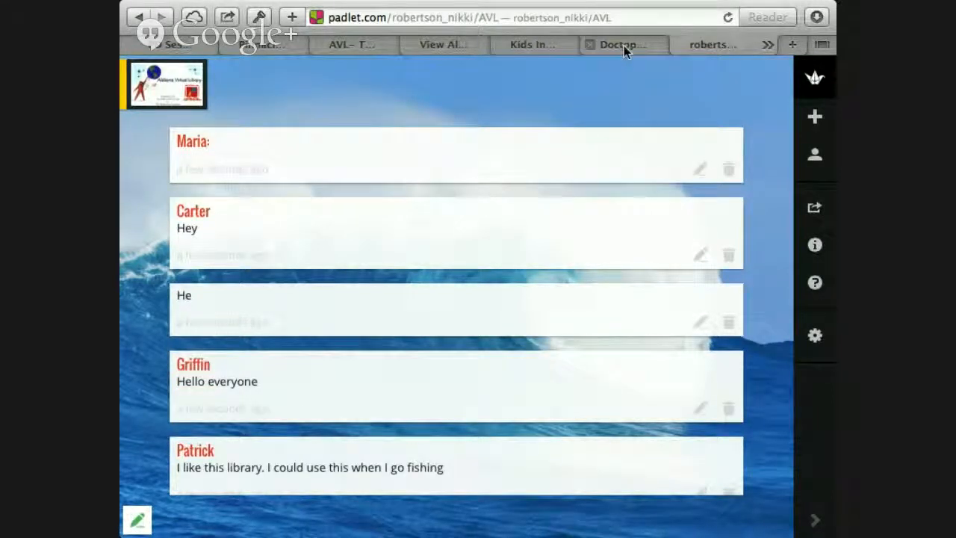
# Step: Present slide 13 of the "AVL- The Pinnacle Schools" presentation and open its linked AVL PD Session video
pyautogui.click(624, 46)
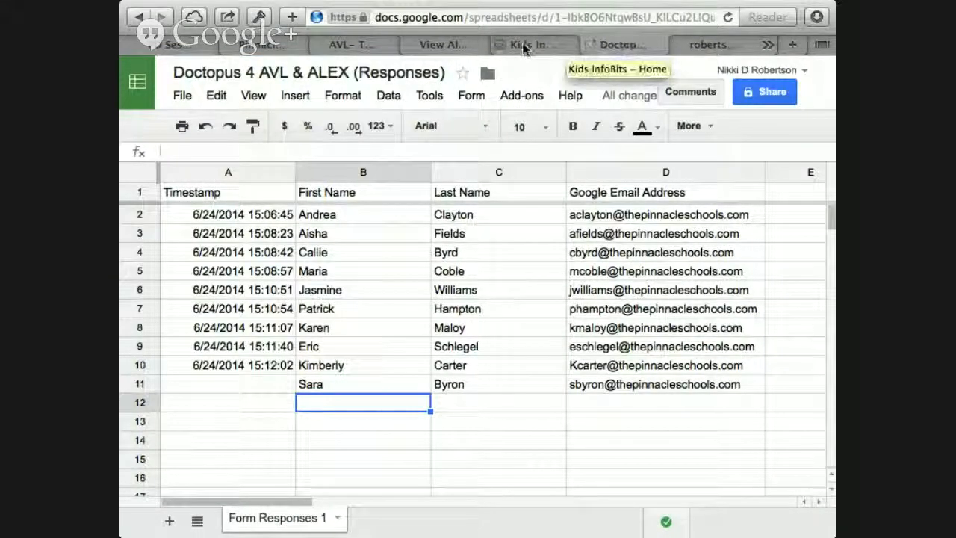
pyautogui.click(447, 44)
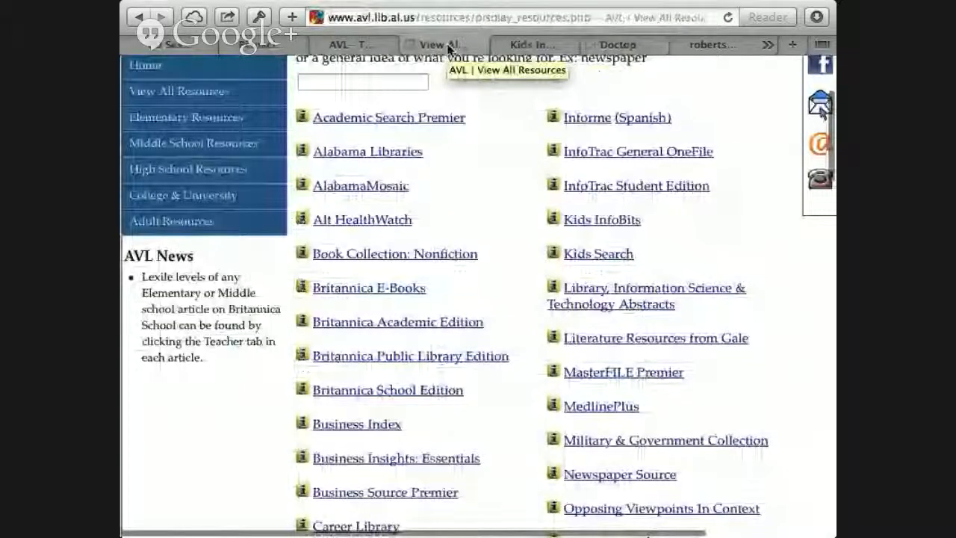
pyautogui.click(360, 46)
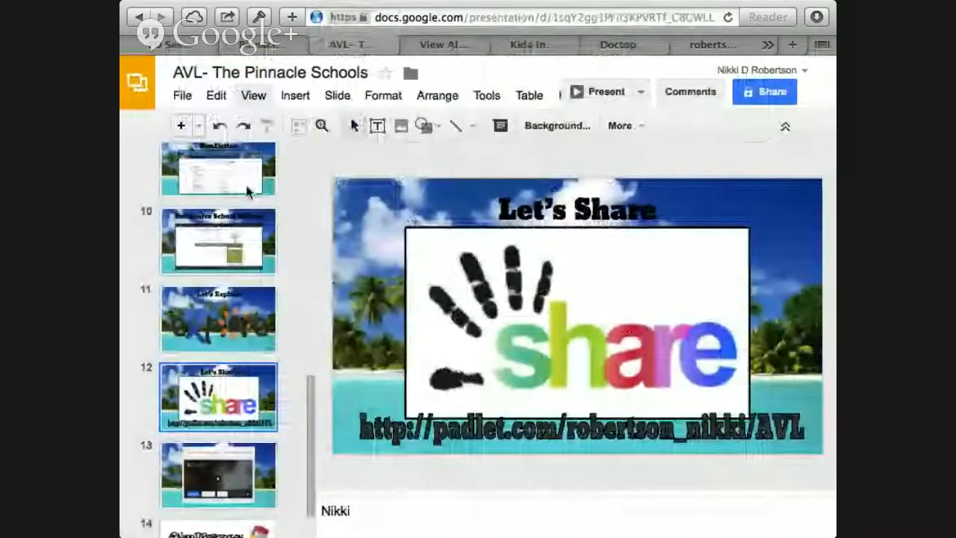
pyautogui.scroll(-2, 268, 337)
pyautogui.click(250, 419)
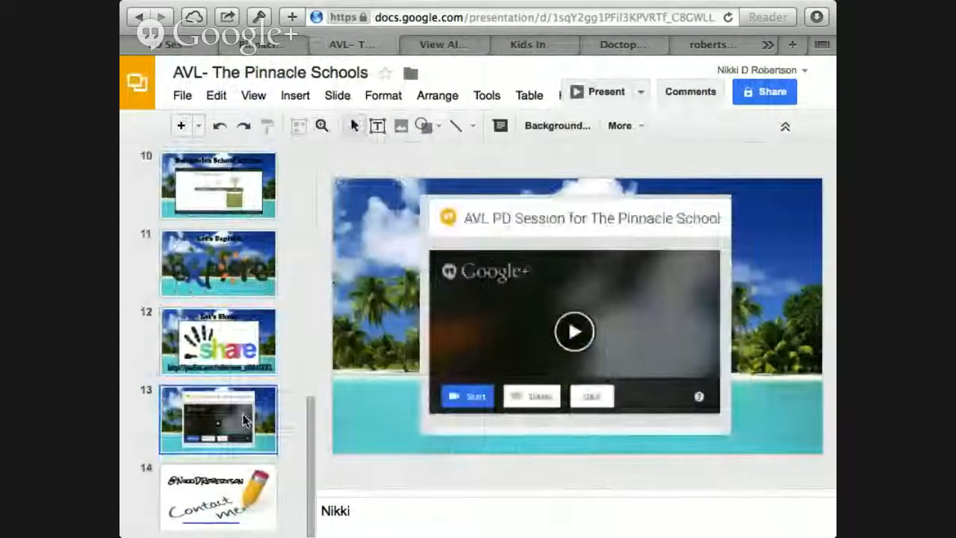
pyautogui.click(581, 93)
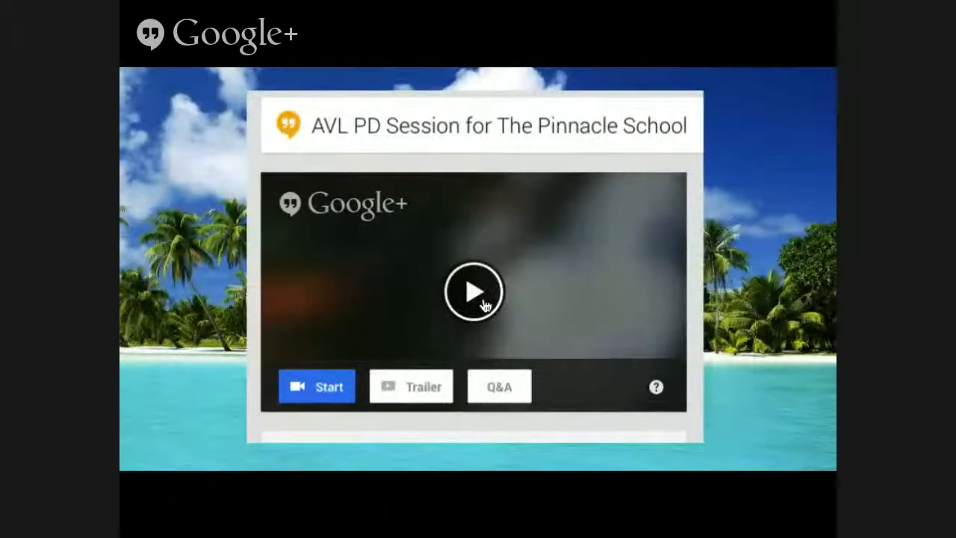
pyautogui.click(482, 303)
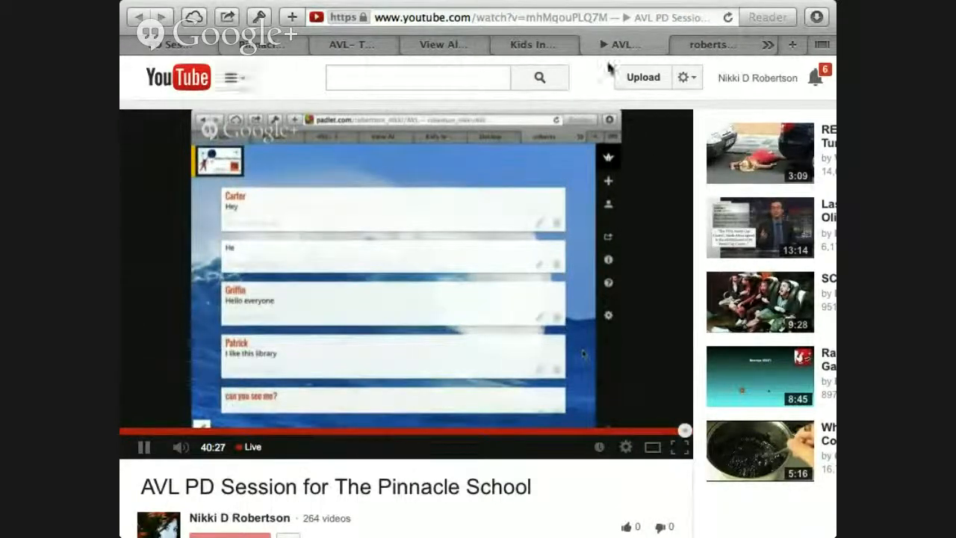
# Step: Switch to the Pinnacle folder in Google Drive and create a new blank spreadsheet there
pyautogui.click(590, 47)
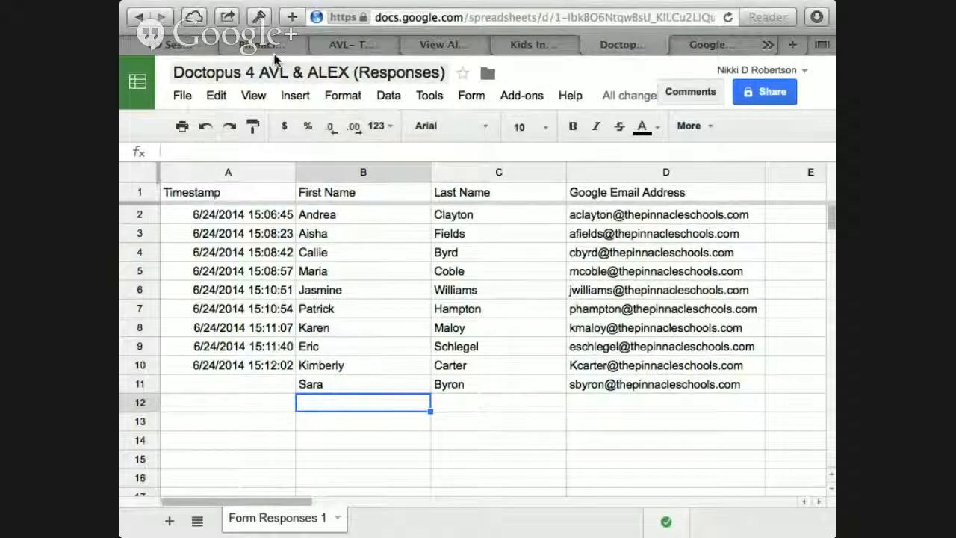
pyautogui.click(177, 46)
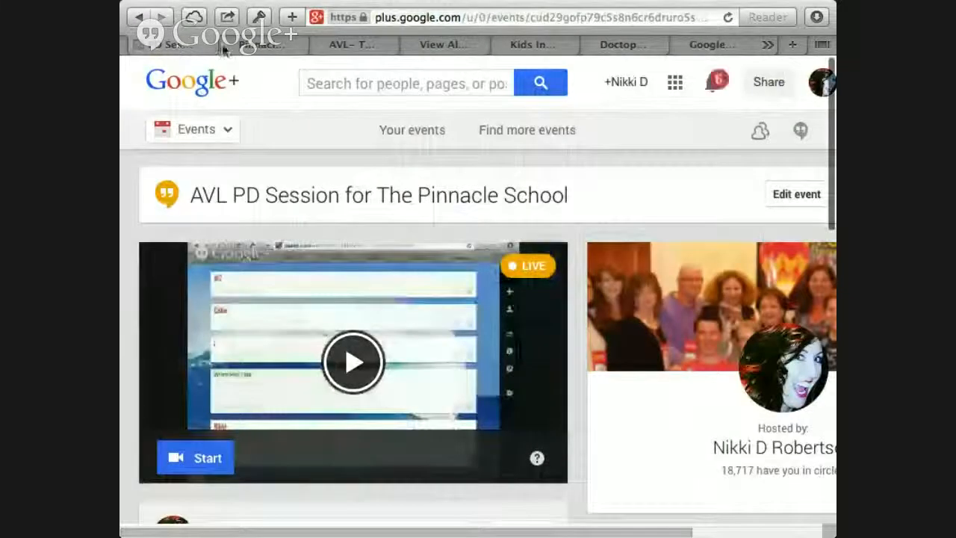
pyautogui.click(440, 46)
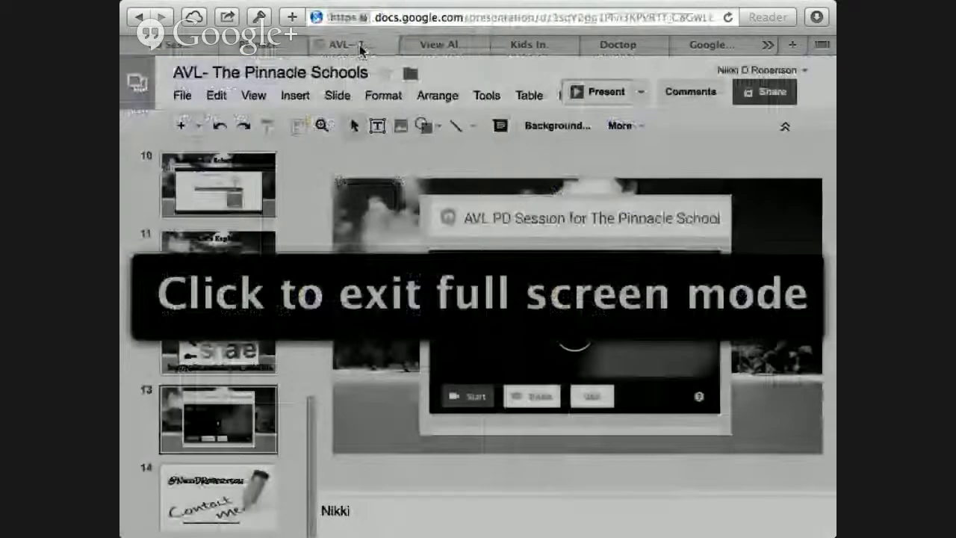
pyautogui.click(357, 45)
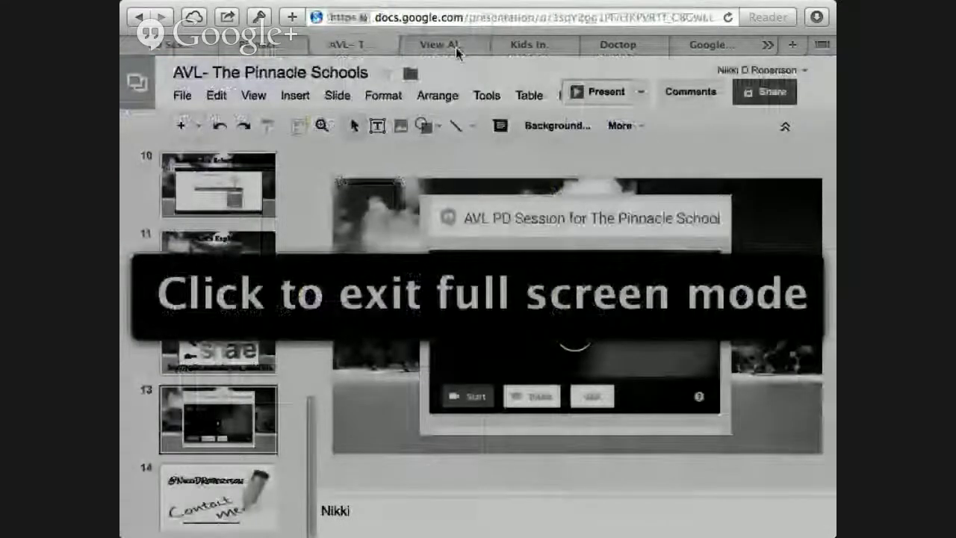
pyautogui.click(260, 49)
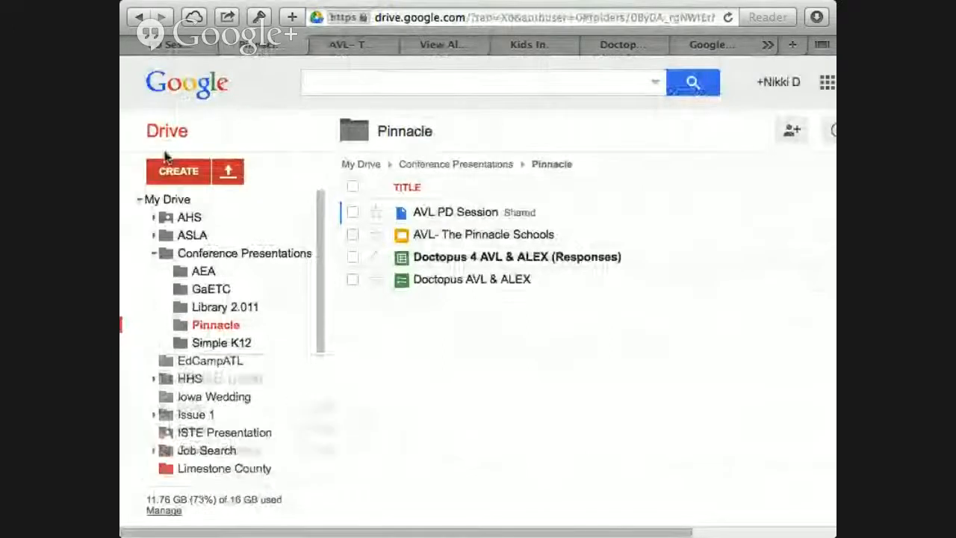
pyautogui.click(178, 173)
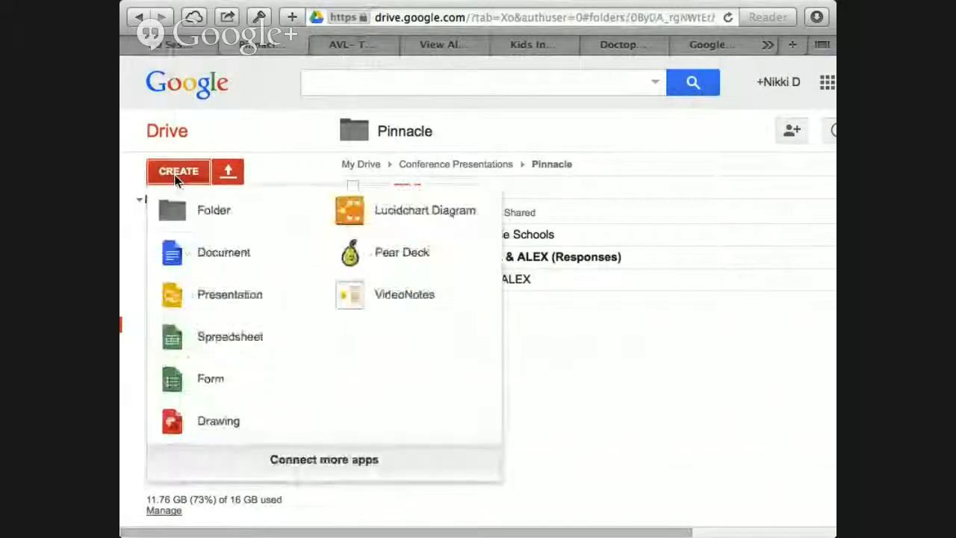
pyautogui.click(201, 337)
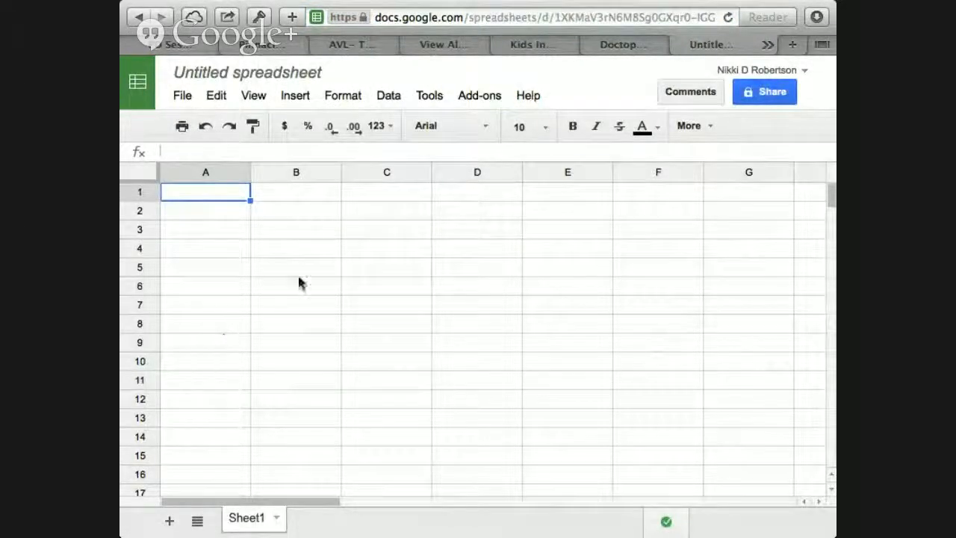
# Step: Rename the untitled spreadsheet as "Doctopus AVL"
pyautogui.click(242, 77)
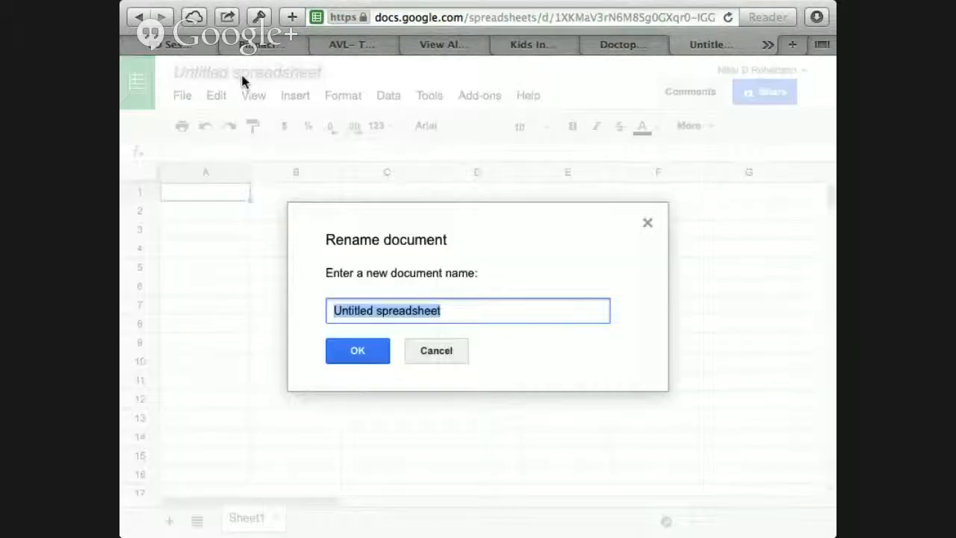
pyautogui.write('Doctopu')
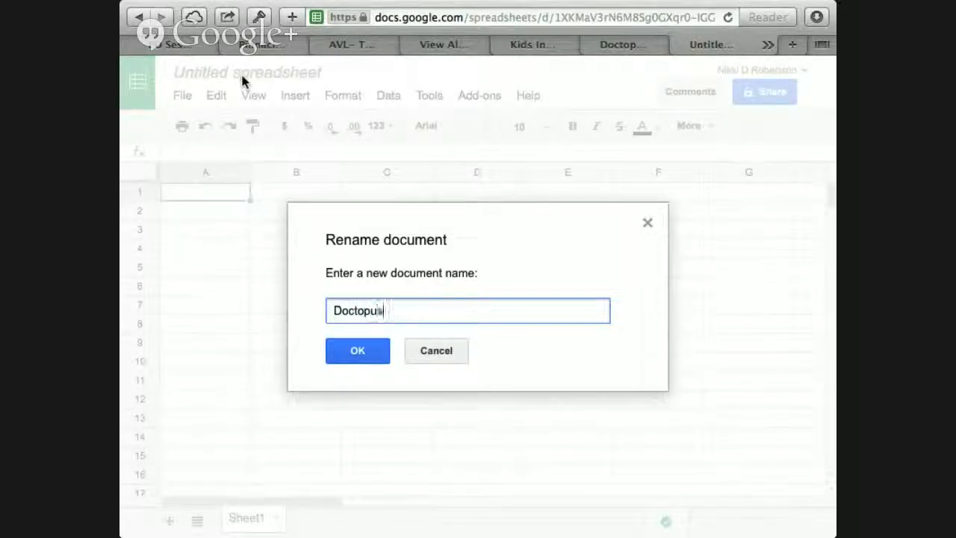
pyautogui.write('s AVL')
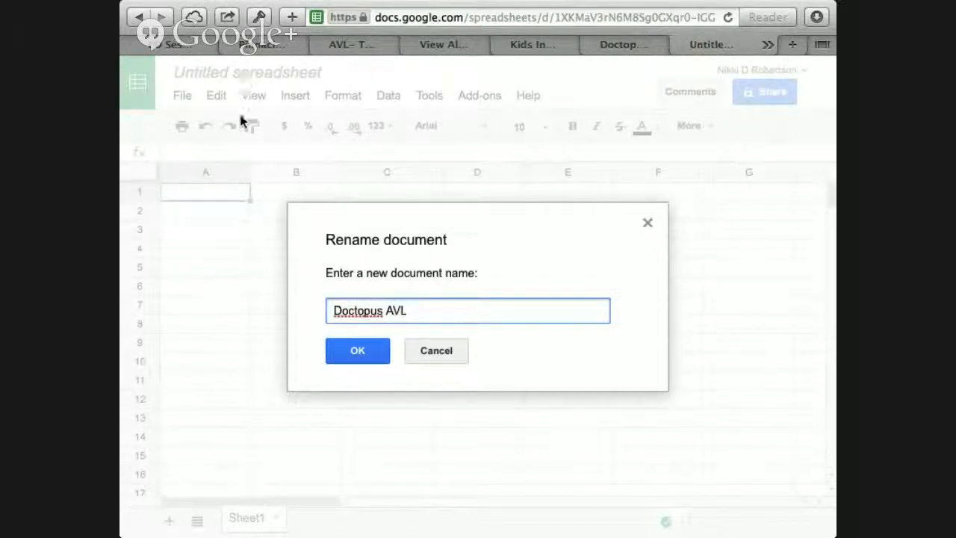
pyautogui.click(342, 357)
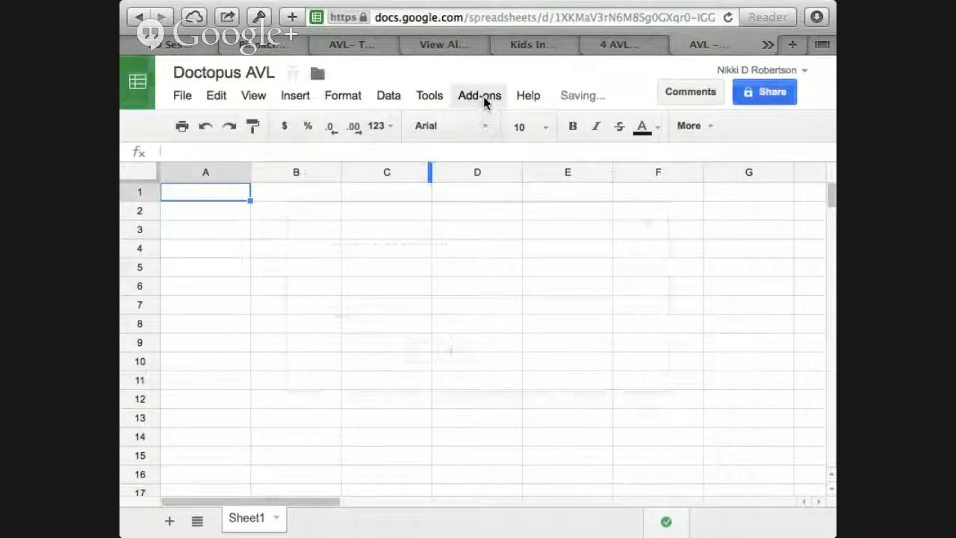
# Step: View the Doctopus details page in the add-ons gallery, and close the gallery
pyautogui.click(482, 99)
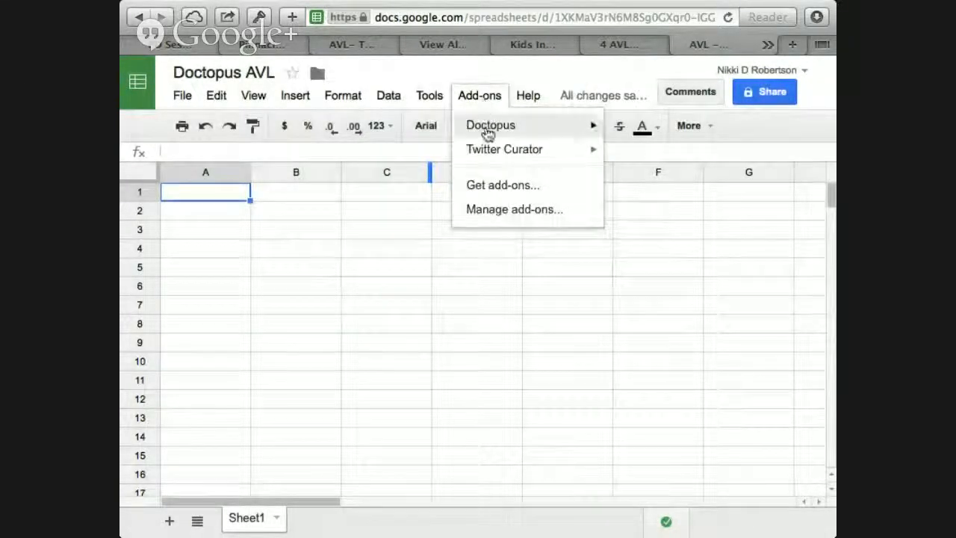
pyautogui.moveTo(507, 127)
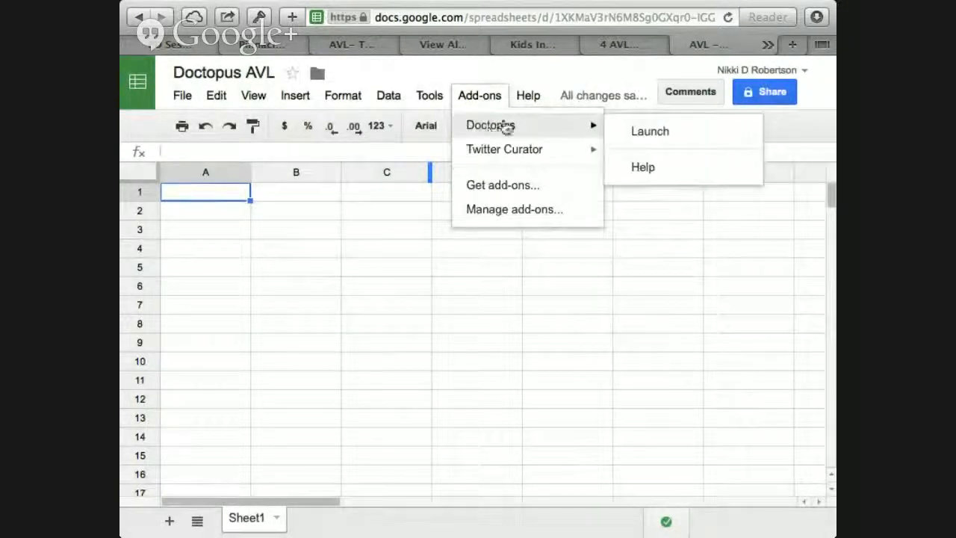
pyautogui.click(500, 188)
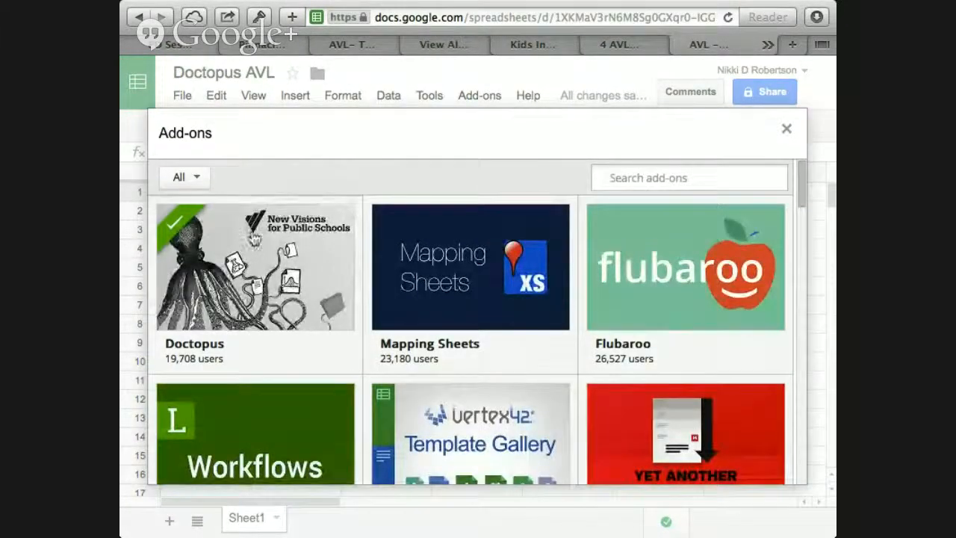
pyautogui.click(338, 280)
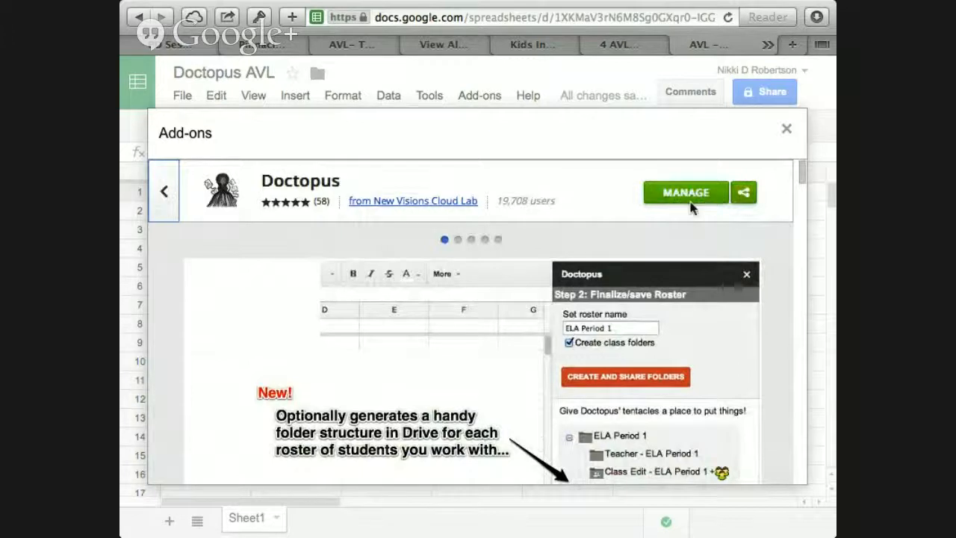
pyautogui.click(785, 131)
# Step: Launch the installed Doctopus add-on in the Doctopus AVL spreadsheet
pyautogui.click(472, 97)
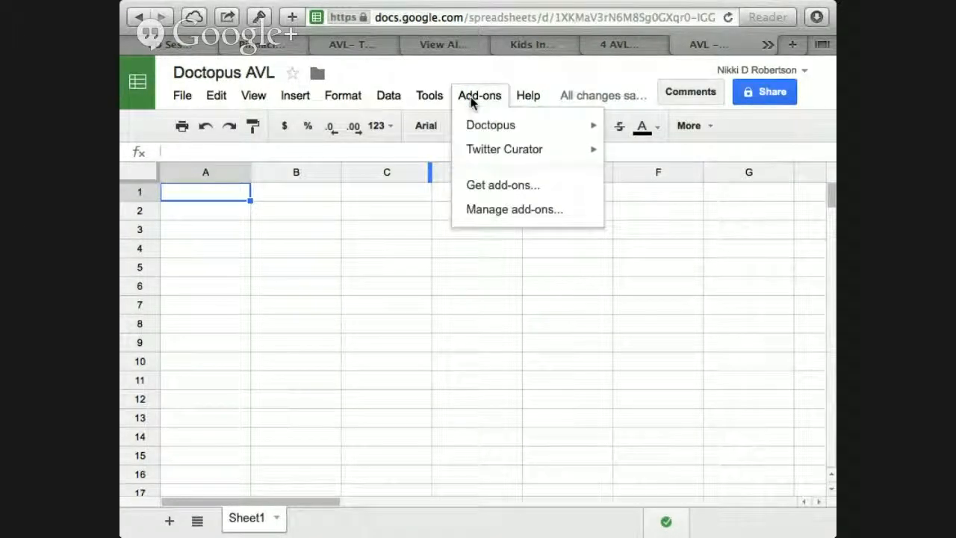
pyautogui.moveTo(478, 129)
pyautogui.click(649, 131)
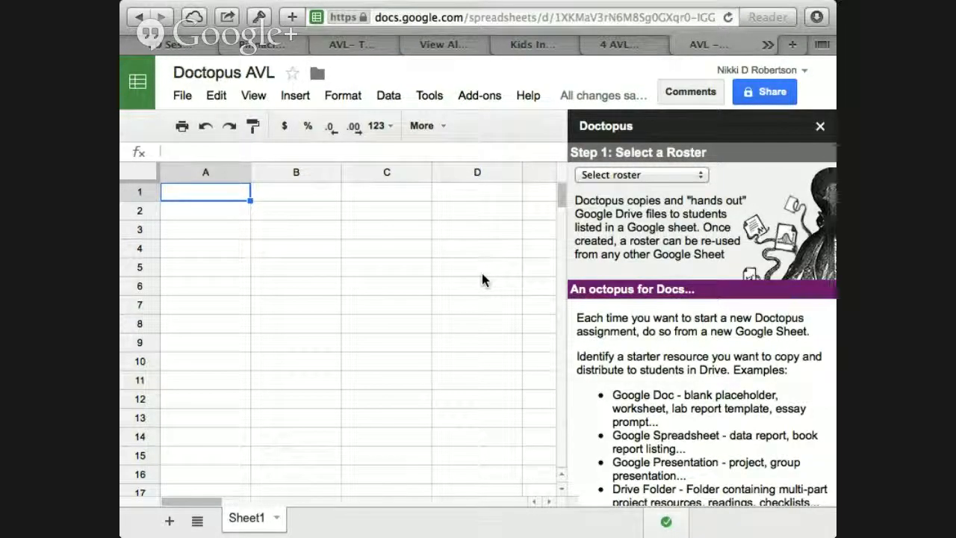
# Step: Build a new Doctopus roster using the "on this Sheet" method
pyautogui.click(700, 177)
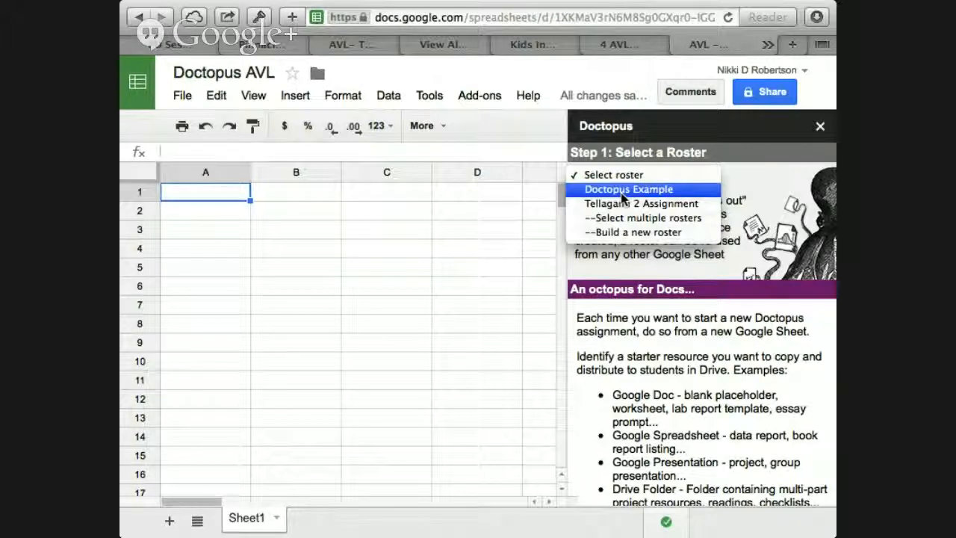
pyautogui.click(618, 233)
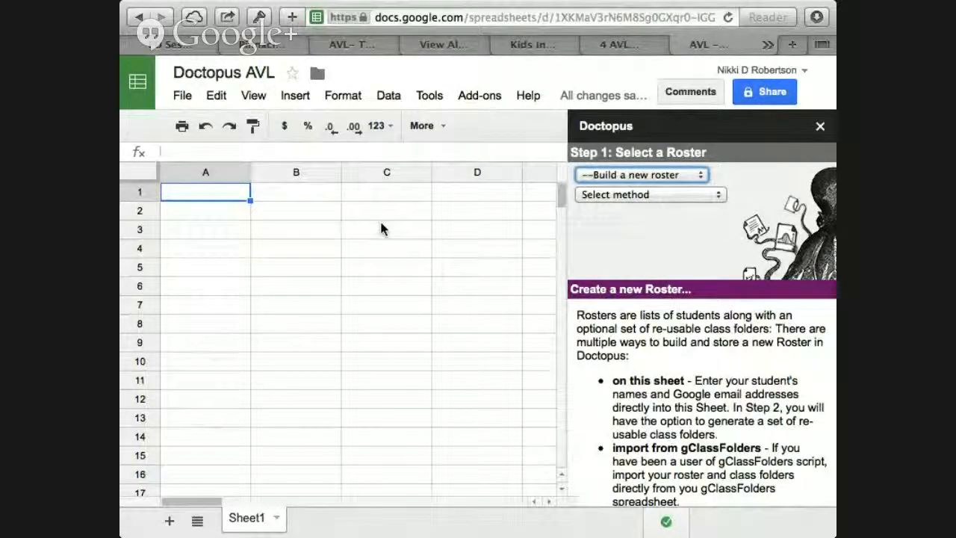
pyautogui.click(691, 195)
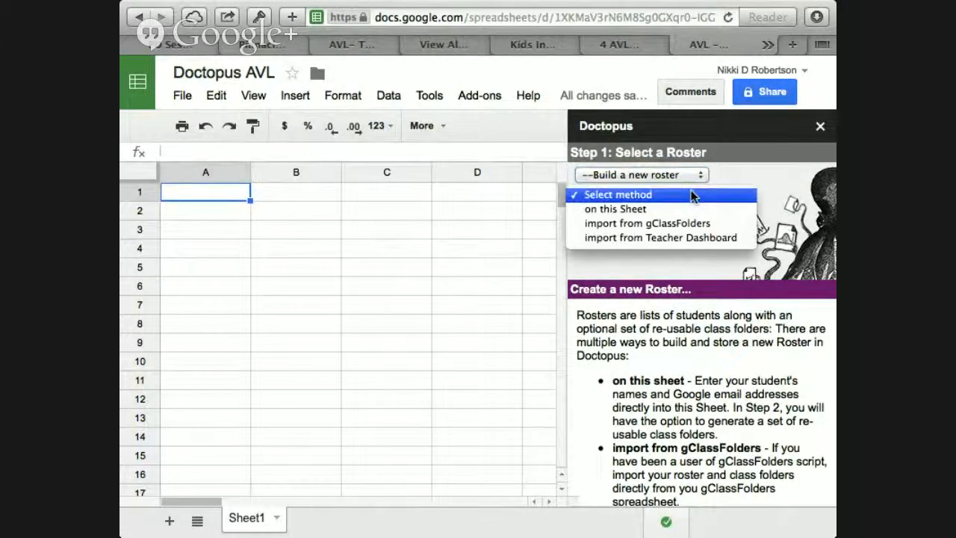
pyautogui.click(610, 211)
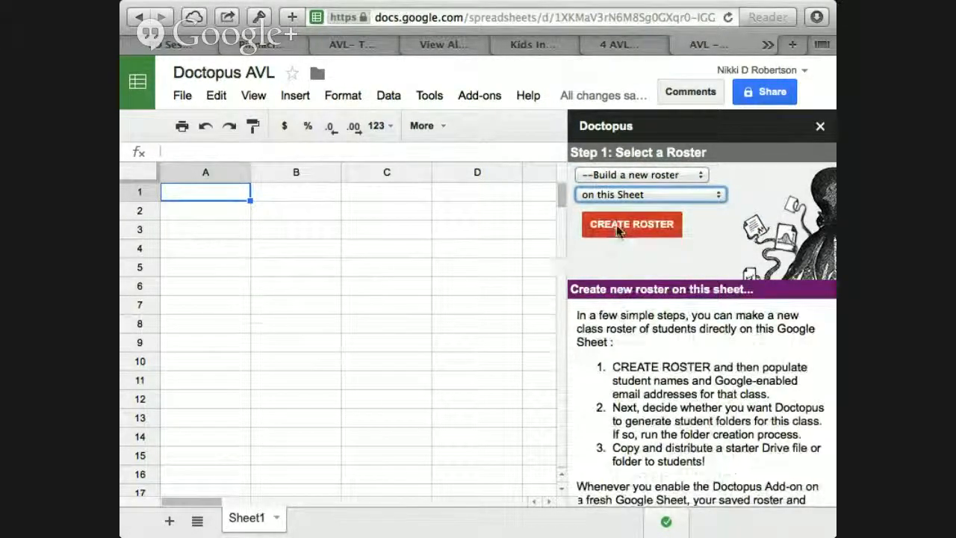
pyautogui.click(618, 230)
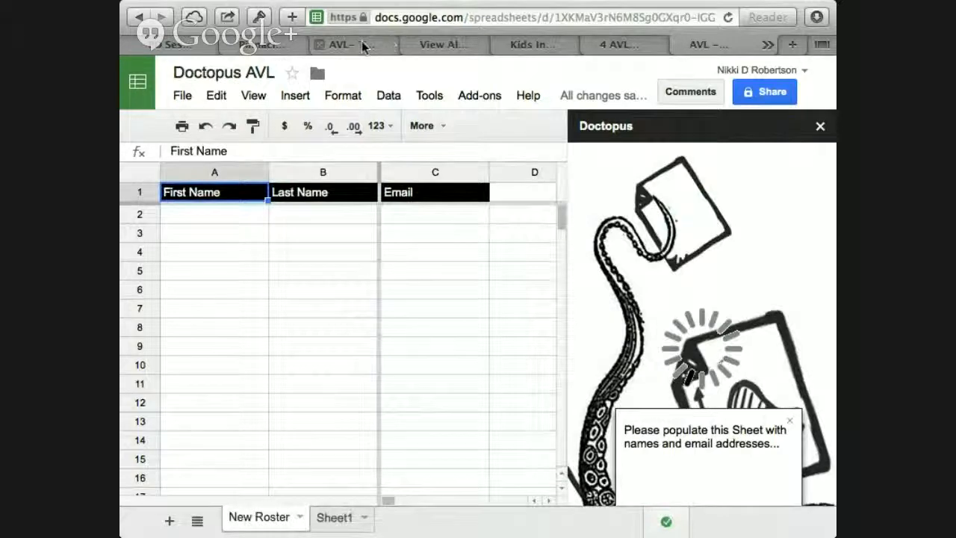
# Step: Open the "Doctopus 4 AVL & ALEX (Responses)" spreadsheet from the Pinnacle Drive folder and copy the names and email addresses in B2:D11
pyautogui.click(363, 46)
pyautogui.click(436, 45)
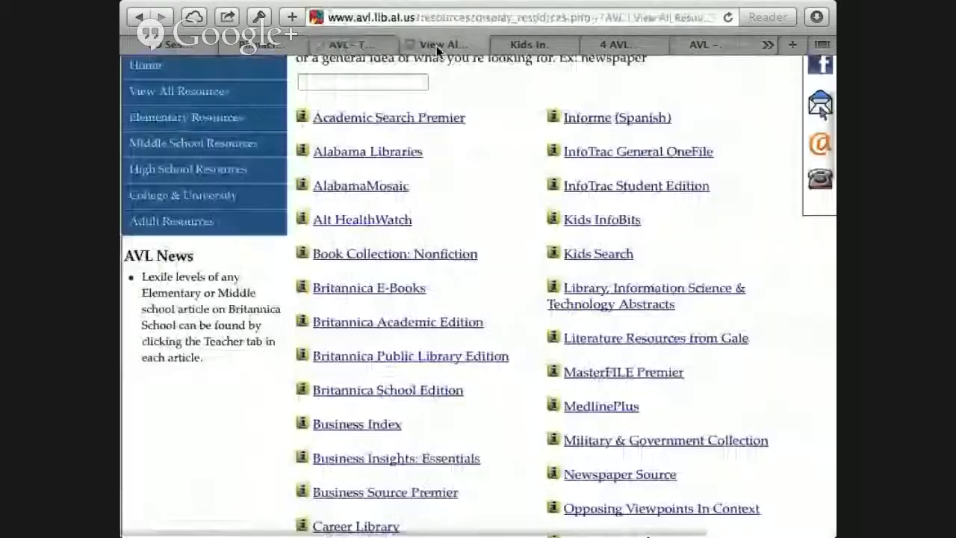
pyautogui.click(276, 48)
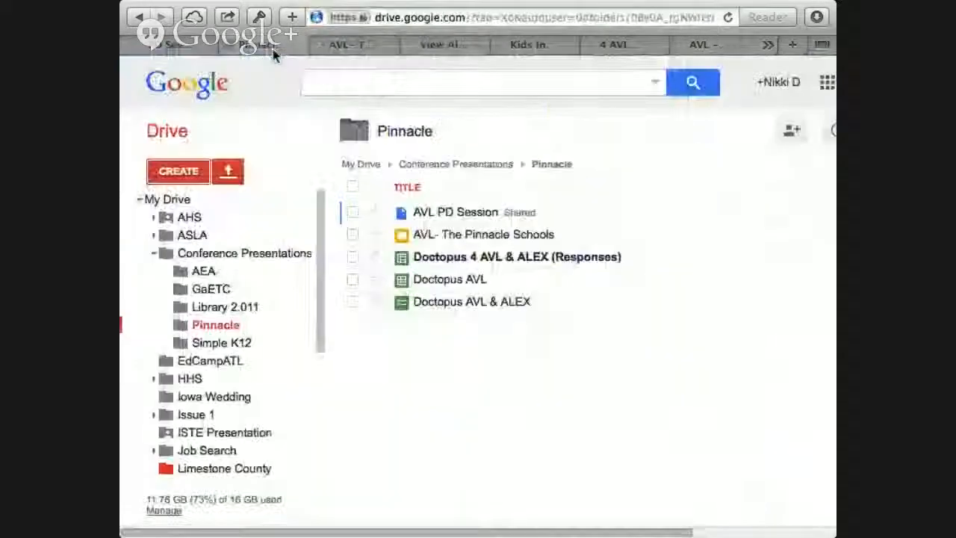
pyautogui.click(456, 258)
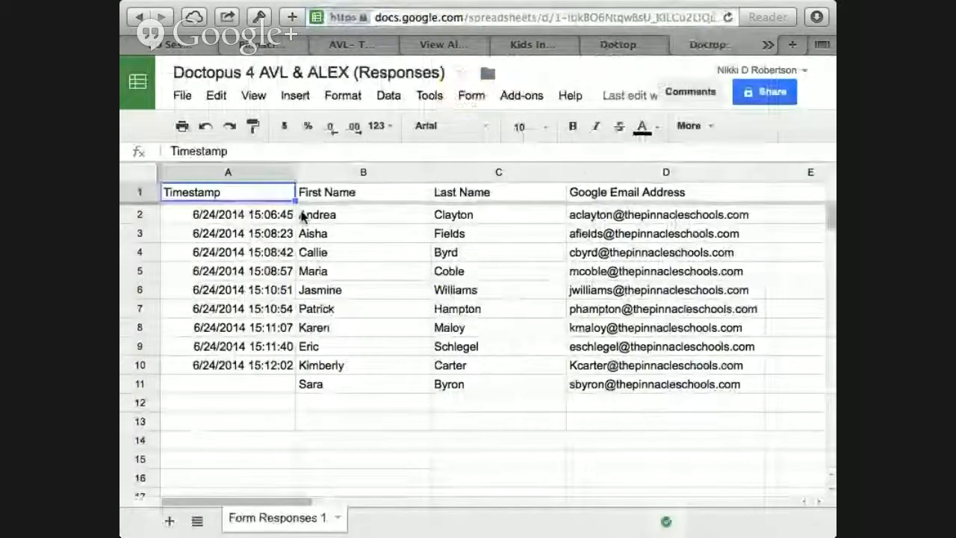
pyautogui.moveTo(305, 218); pyautogui.dragTo(627, 387)
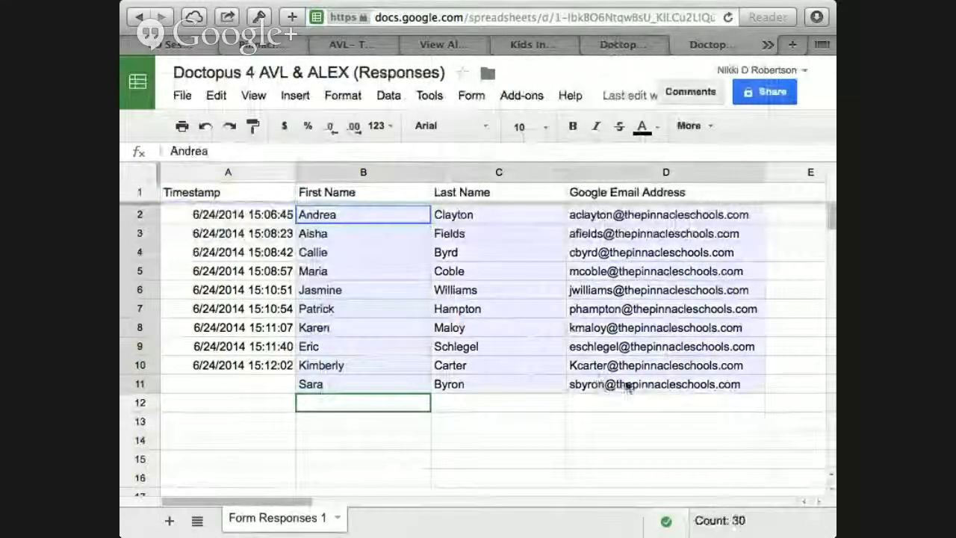
pyautogui.hotkey('ctrl', 'c')
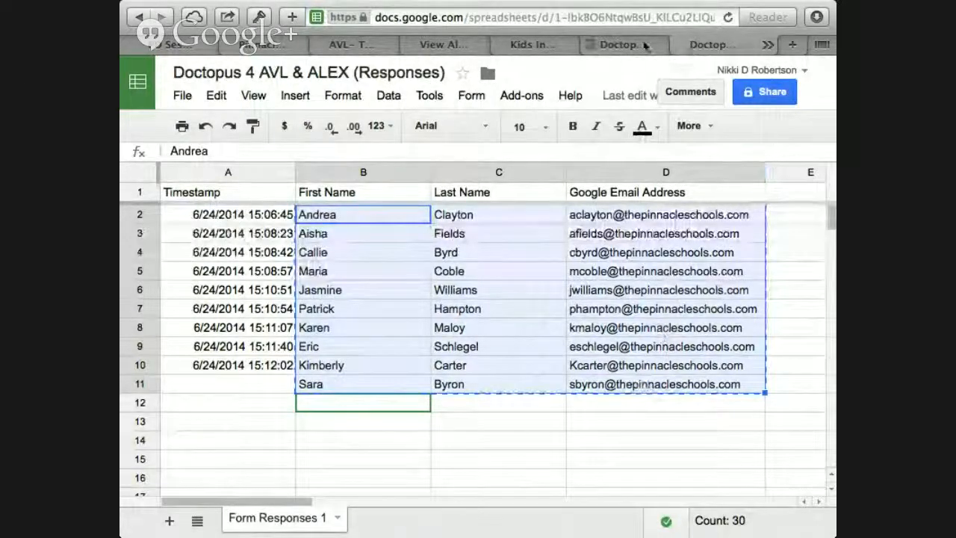
# Step: Return to the Doctopus AVL spreadsheet and paste the copied names and emails into the New Roster sheet starting at A2
pyautogui.click(646, 47)
pyautogui.click(698, 44)
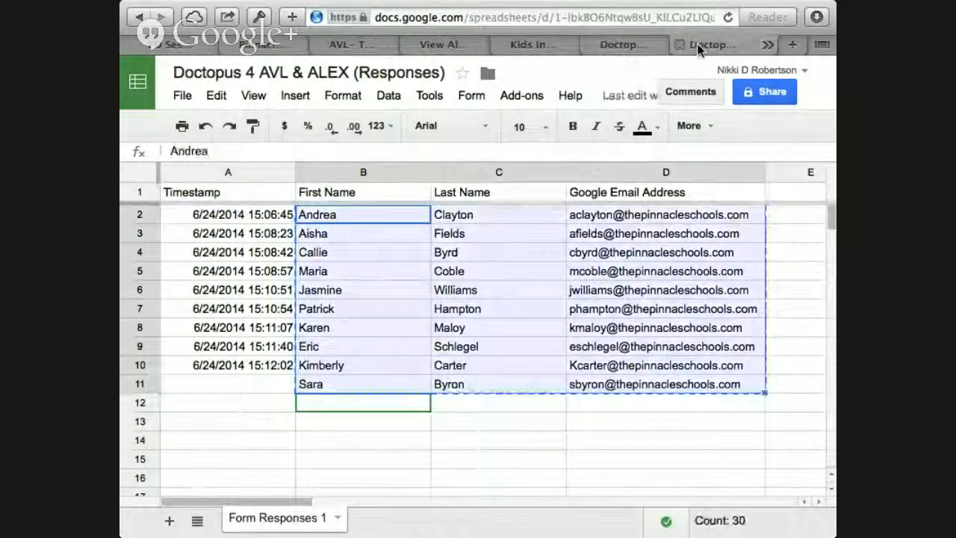
pyautogui.click(768, 46)
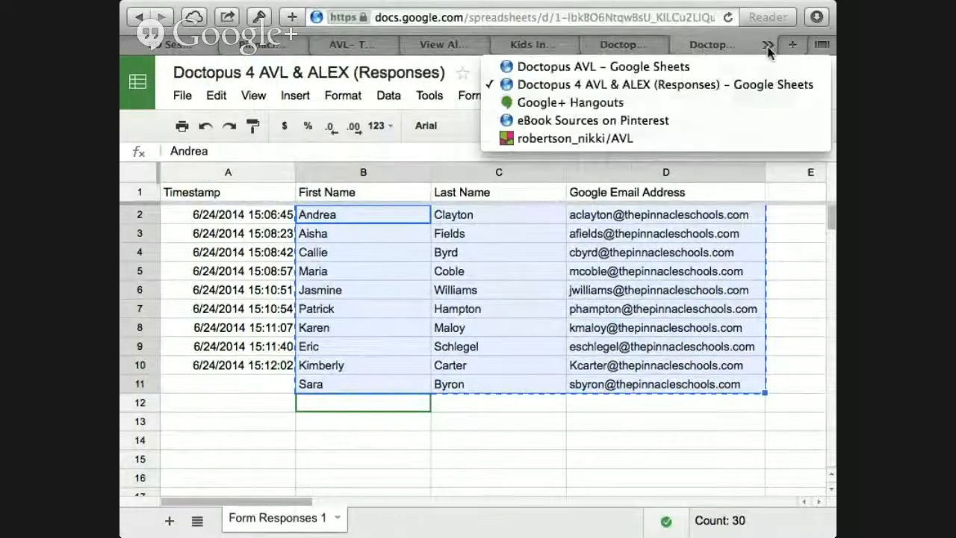
pyautogui.click(598, 66)
pyautogui.moveTo(198, 217); pyautogui.dragTo(451, 478)
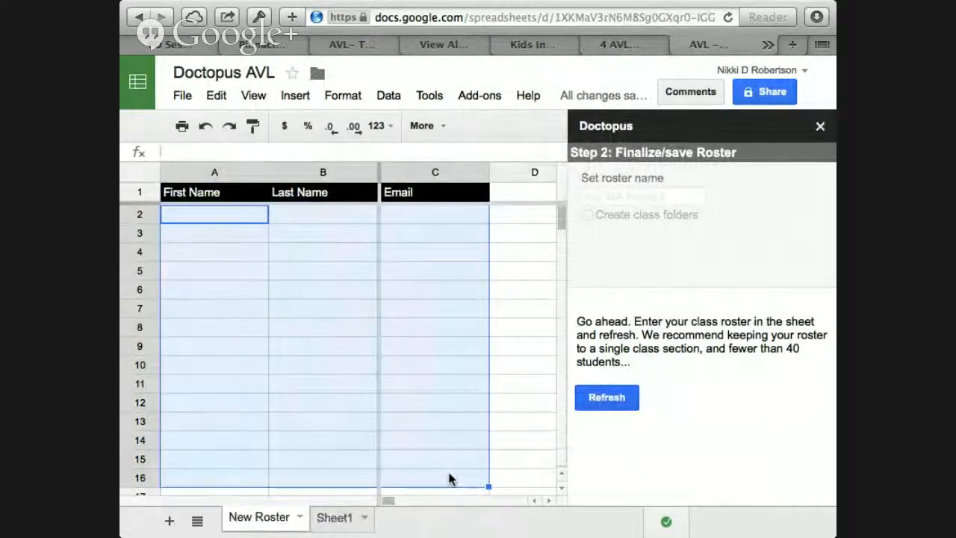
pyautogui.hotkey('ctrl', 'v')
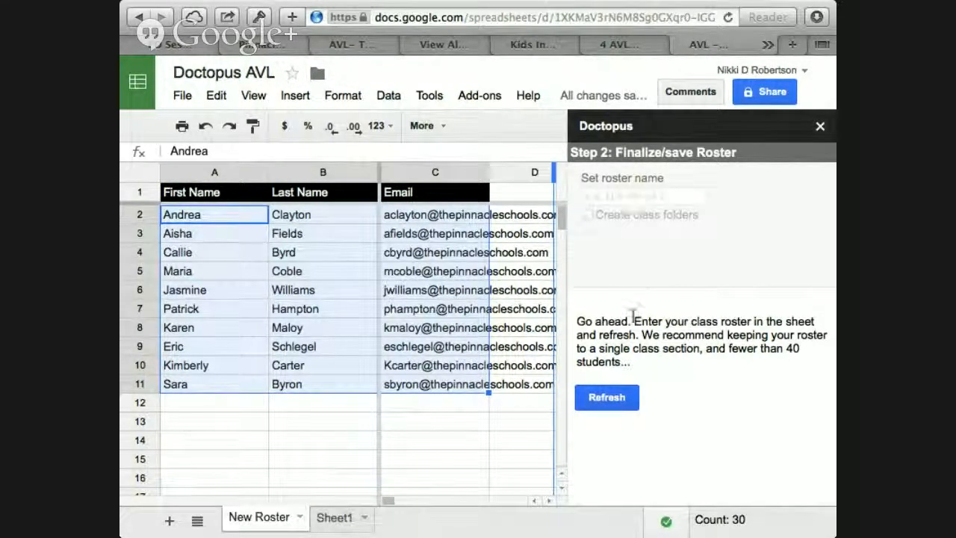
# Step: Refresh the Doctopus roster, name it "Pinnacle" without creating class folders, and save it
pyautogui.click(607, 398)
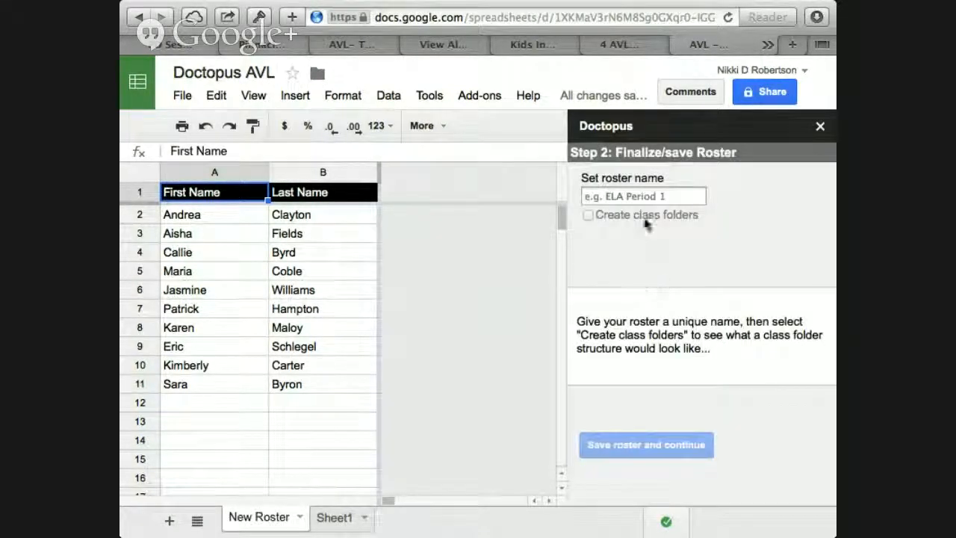
pyautogui.click(638, 196)
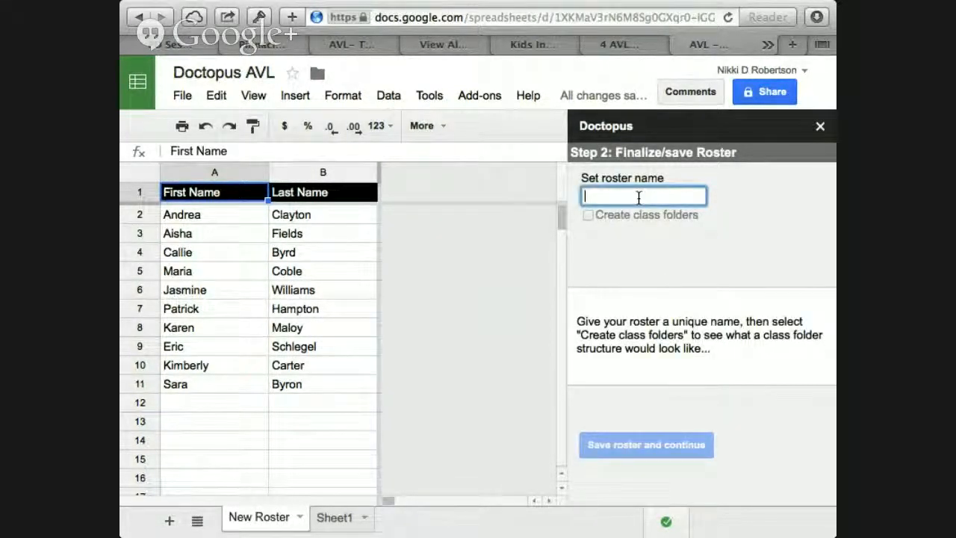
pyautogui.write('Pinnacle')
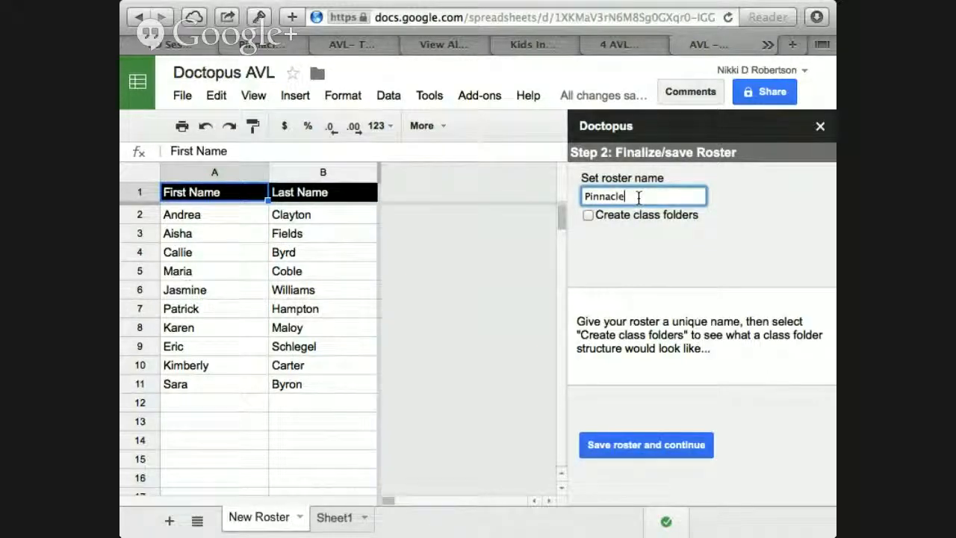
pyautogui.click(640, 446)
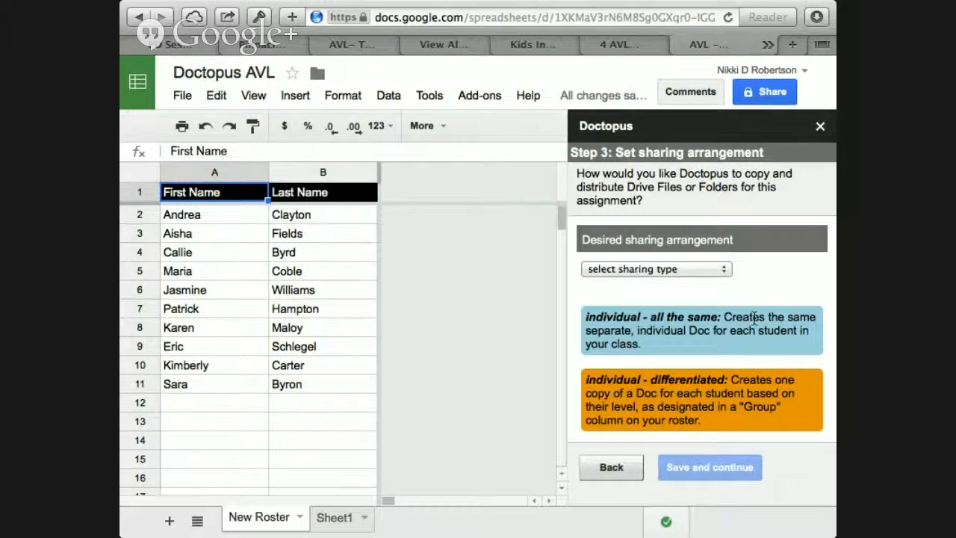
# Step: Review the descriptions of the sharing arrangements and set the sharing type to "individual - all the same"
pyautogui.scroll(-3, 754, 317)
pyautogui.scroll(3, 755, 317)
pyautogui.scroll(-2, 754, 317)
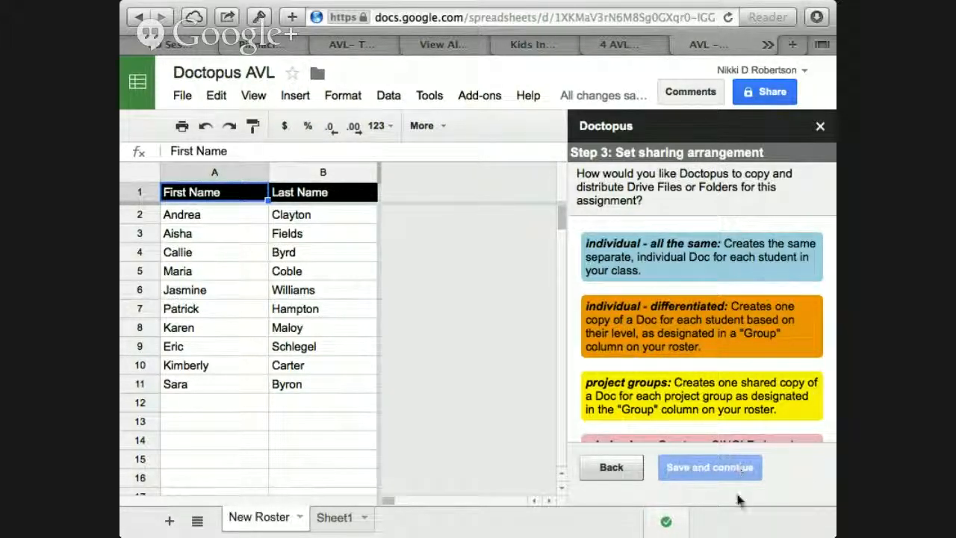
pyautogui.scroll(-2, 700, 374)
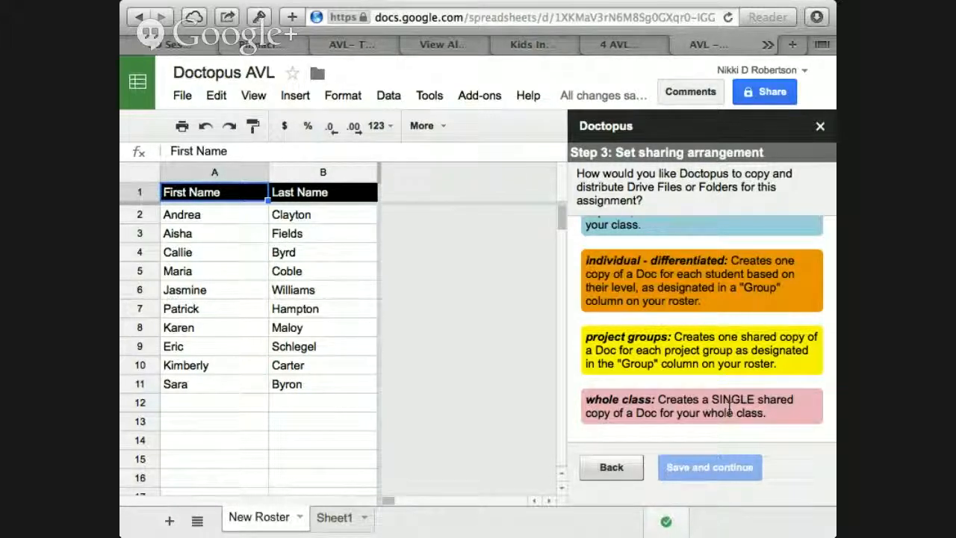
pyautogui.scroll(4, 728, 407)
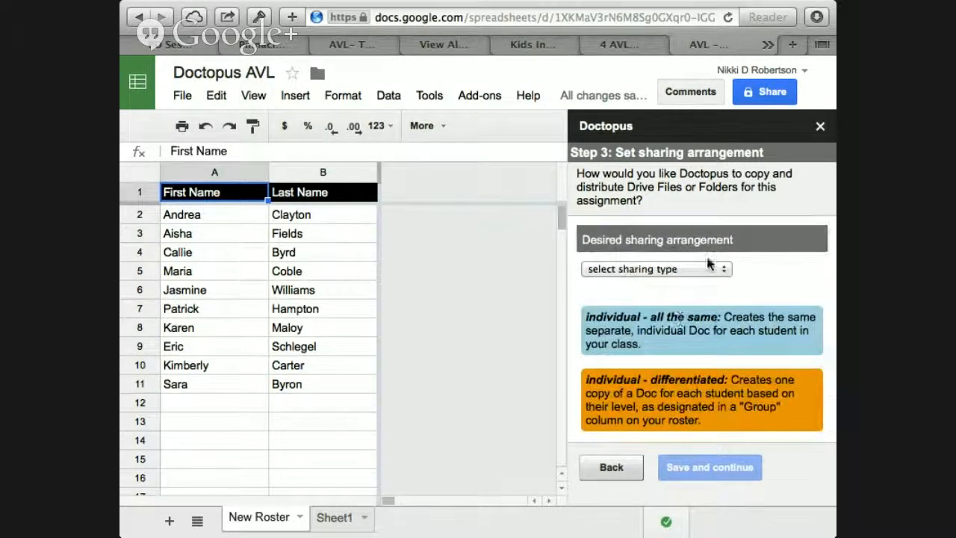
pyautogui.click(721, 269)
pyautogui.click(688, 281)
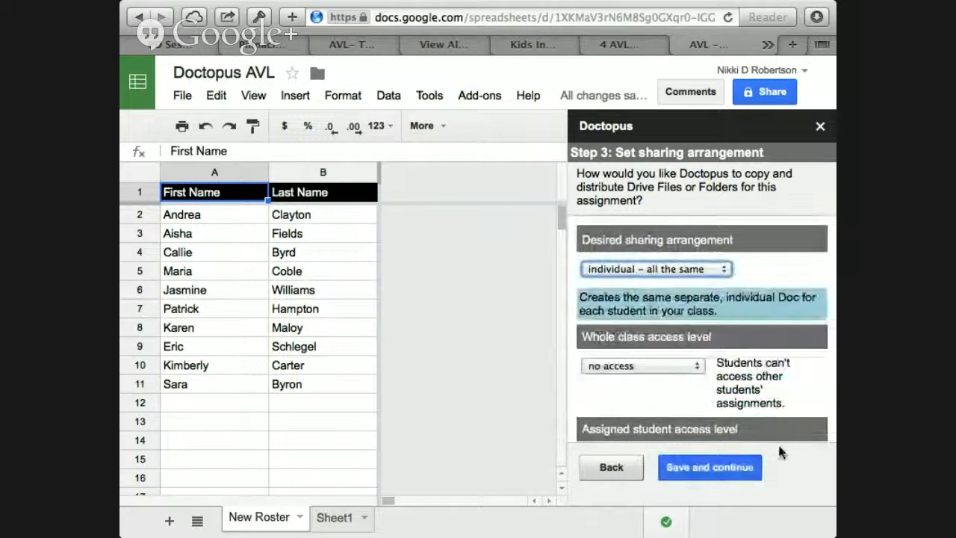
# Step: Set the assigned student access level to "allow view only" and save the sharing arrangement without adding co-teachers
pyautogui.scroll(-3, 704, 389)
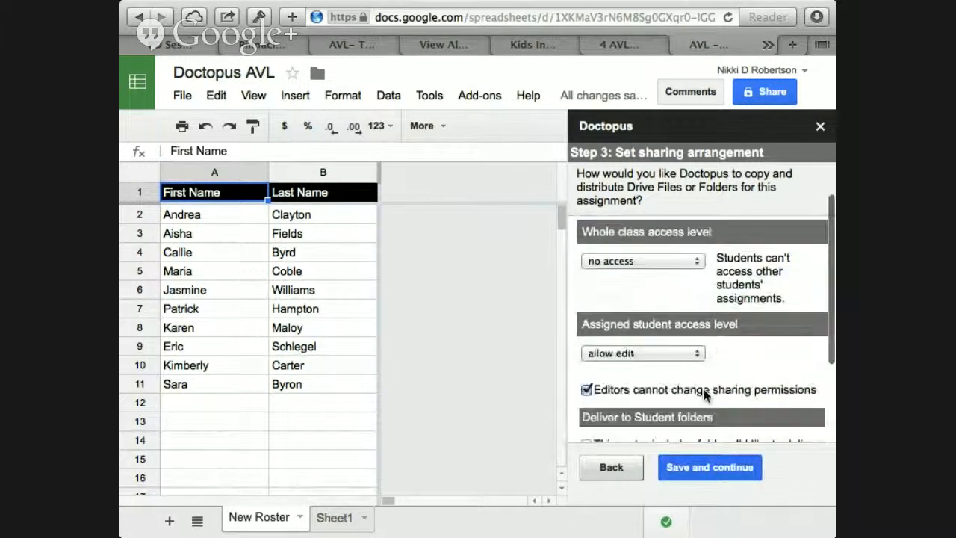
pyautogui.scroll(-2, 705, 393)
pyautogui.click(692, 335)
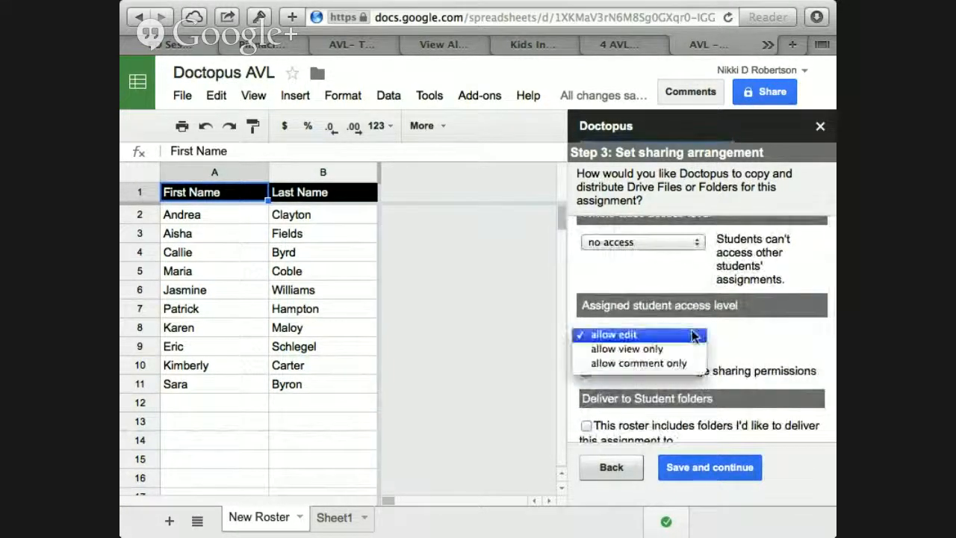
pyautogui.click(663, 350)
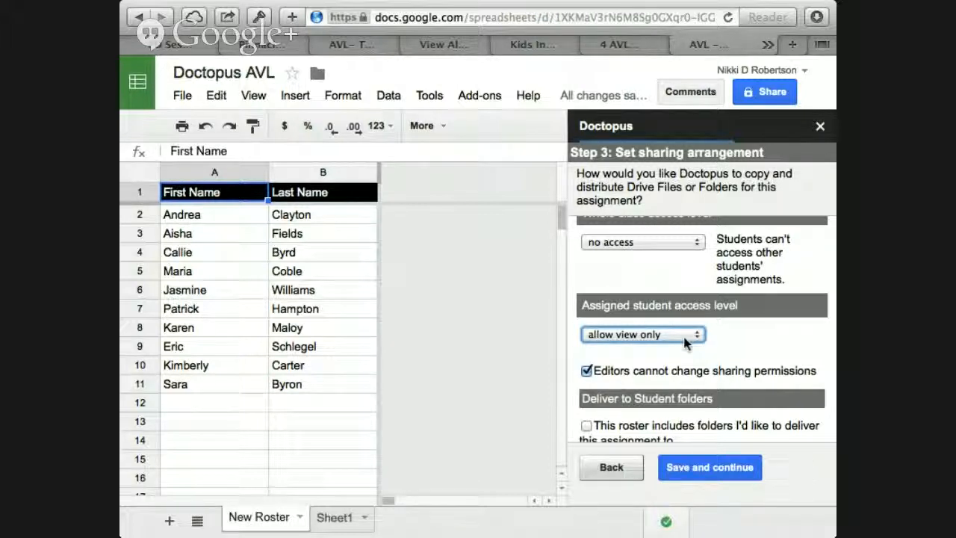
pyautogui.click(689, 341)
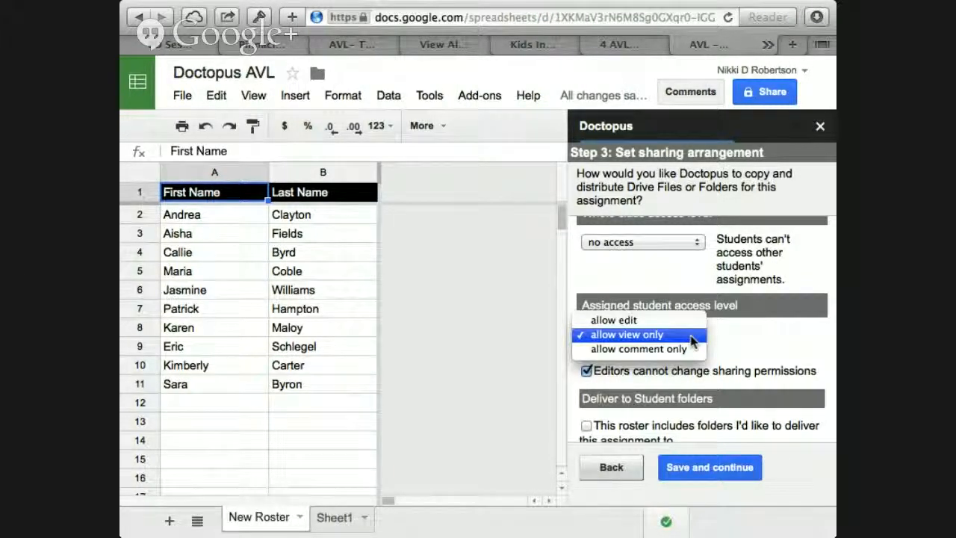
pyautogui.click(691, 338)
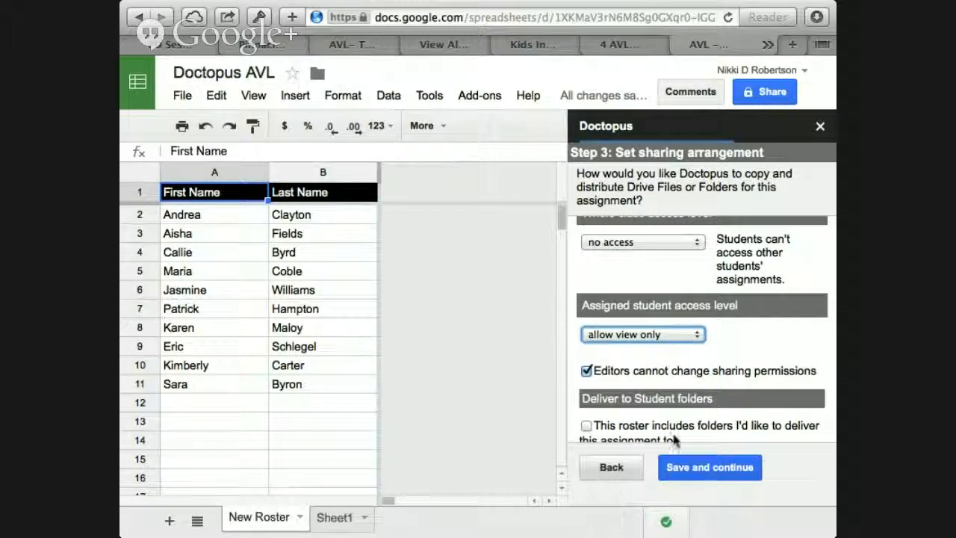
pyautogui.scroll(-2, 704, 409)
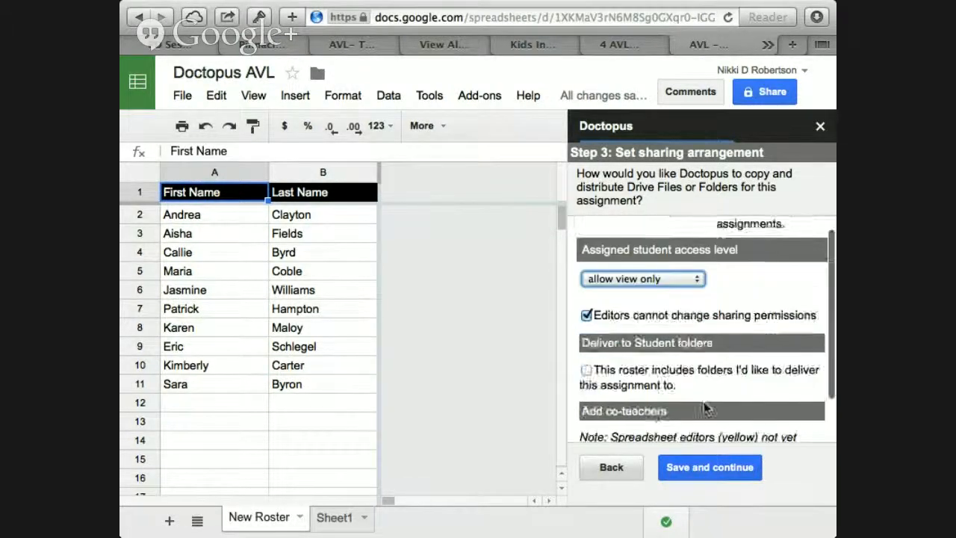
pyautogui.scroll(-5, 706, 409)
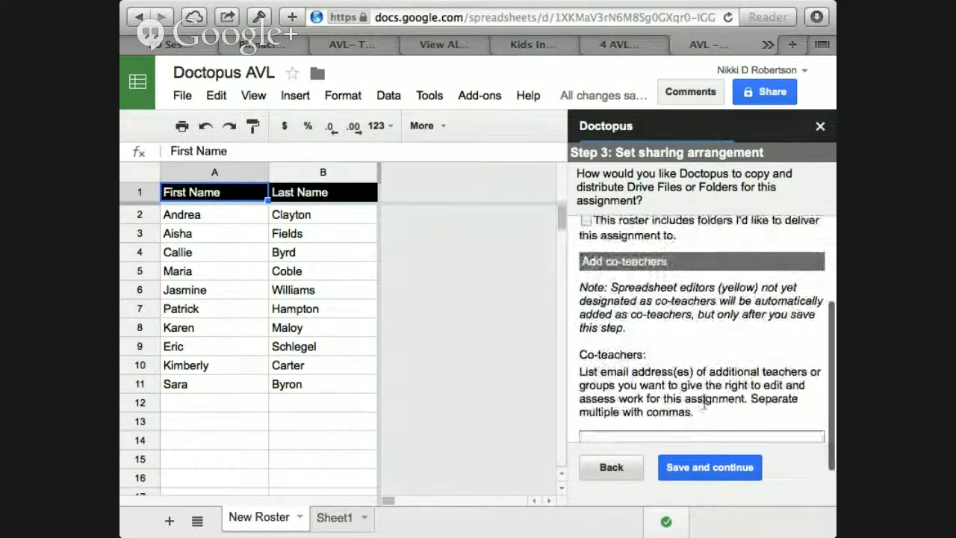
pyautogui.scroll(-2, 704, 403)
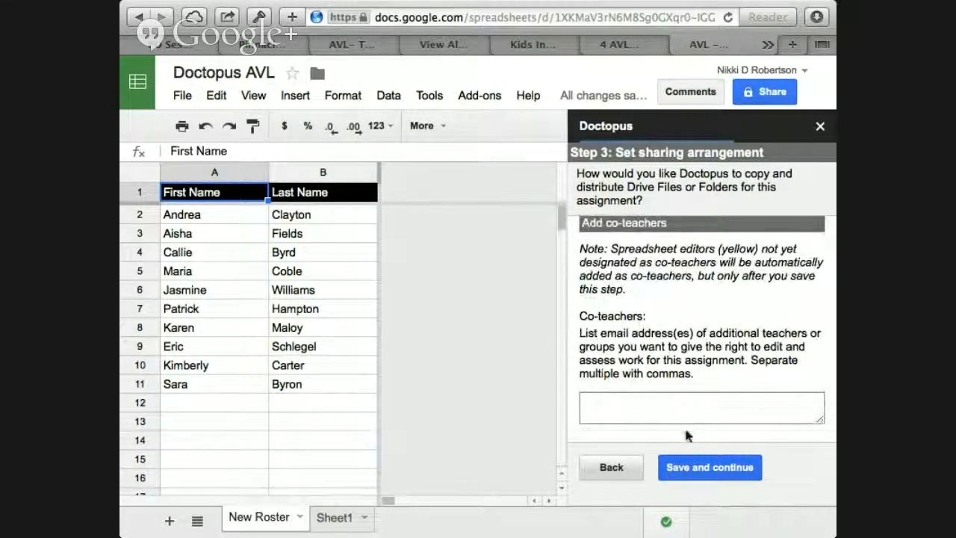
pyautogui.click(695, 469)
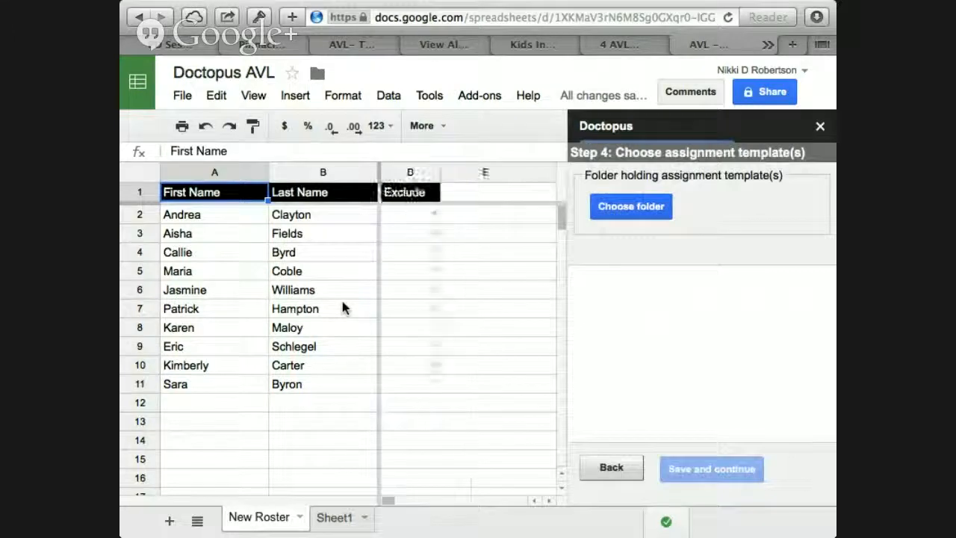
pyautogui.click(436, 216)
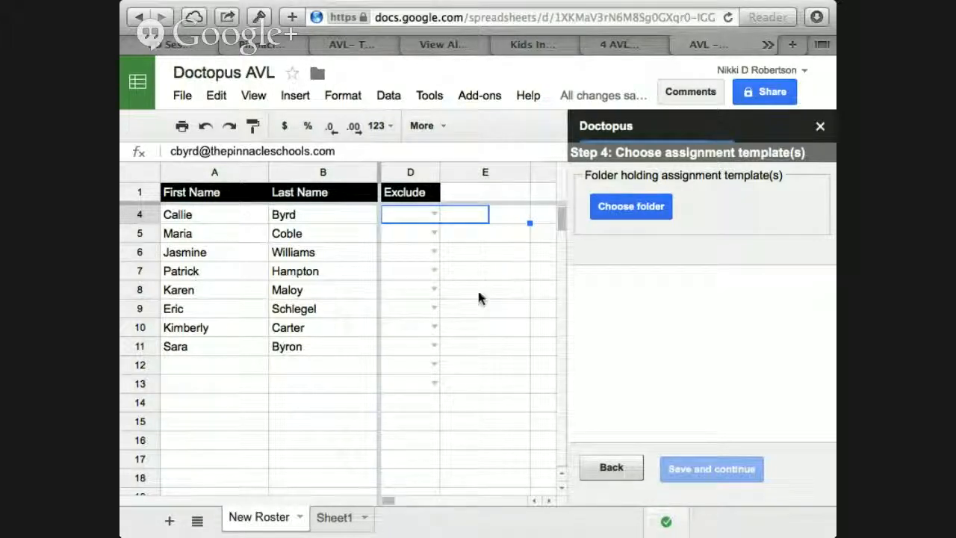
pyautogui.click(629, 213)
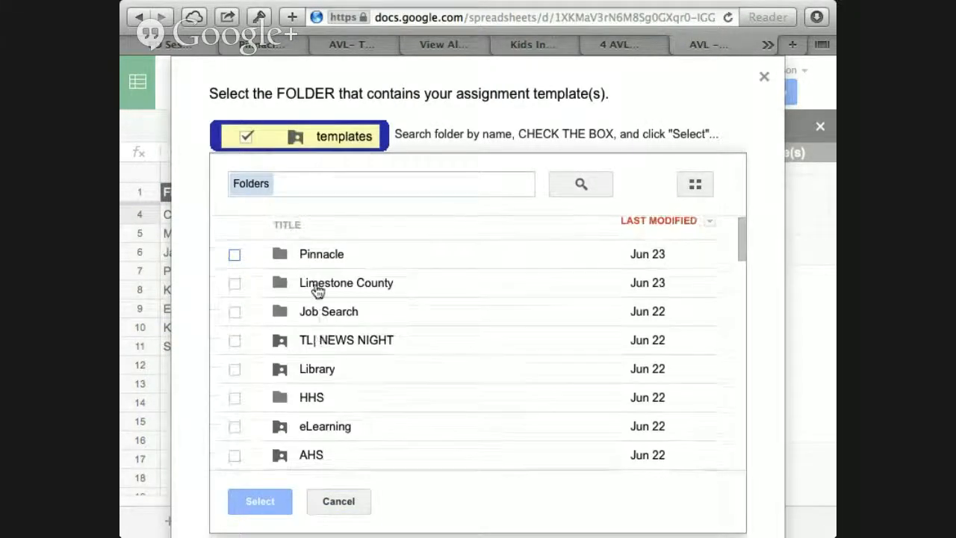
pyautogui.click(312, 255)
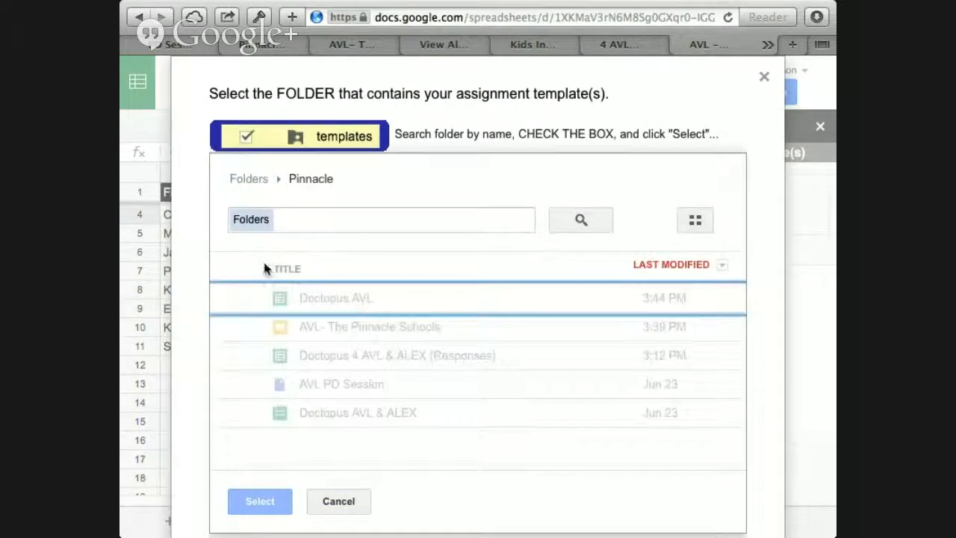
pyautogui.click(342, 506)
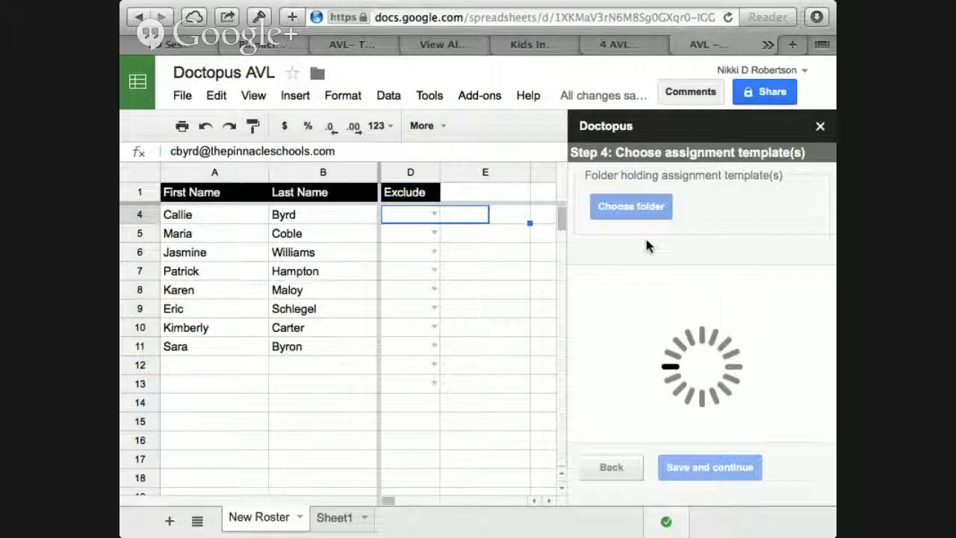
# Step: Set Pinnacle as the assignment template folder and choose the "AVL- The Pinnacle Schools" presentation as the item to copy and share
pyautogui.click(632, 206)
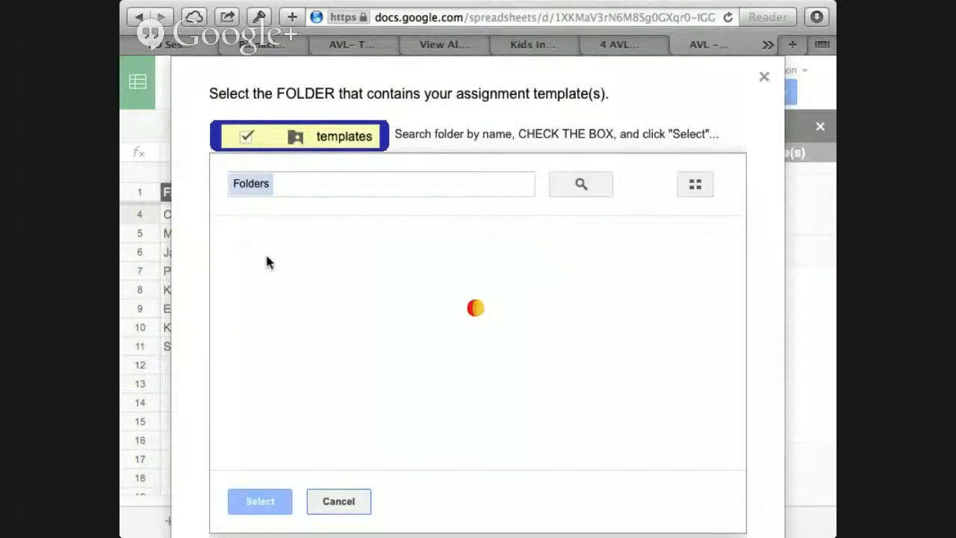
pyautogui.click(234, 266)
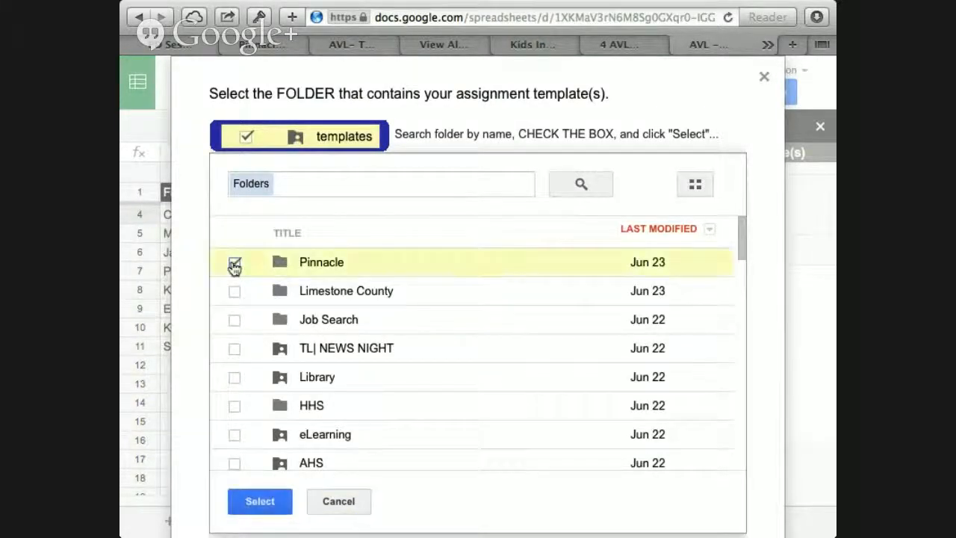
pyautogui.click(271, 501)
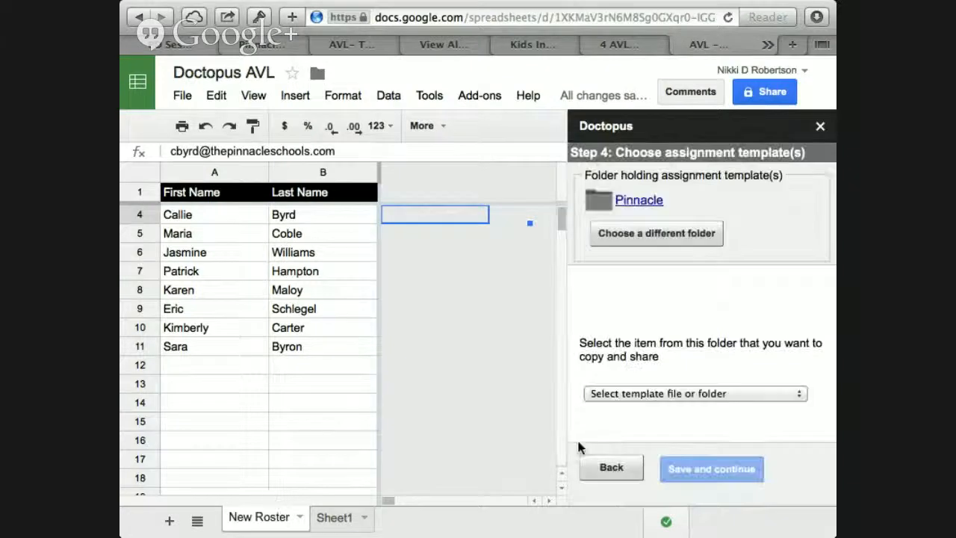
pyautogui.click(708, 395)
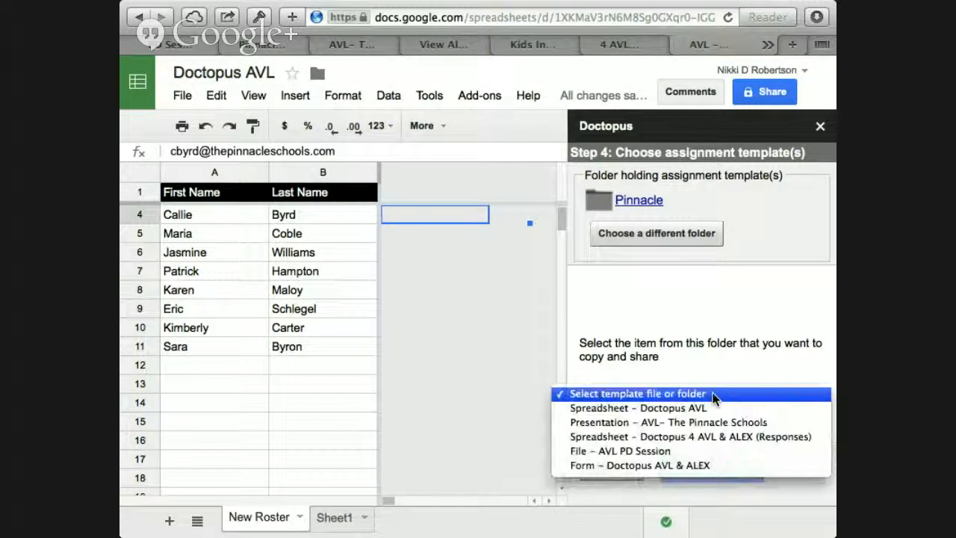
pyautogui.click(631, 423)
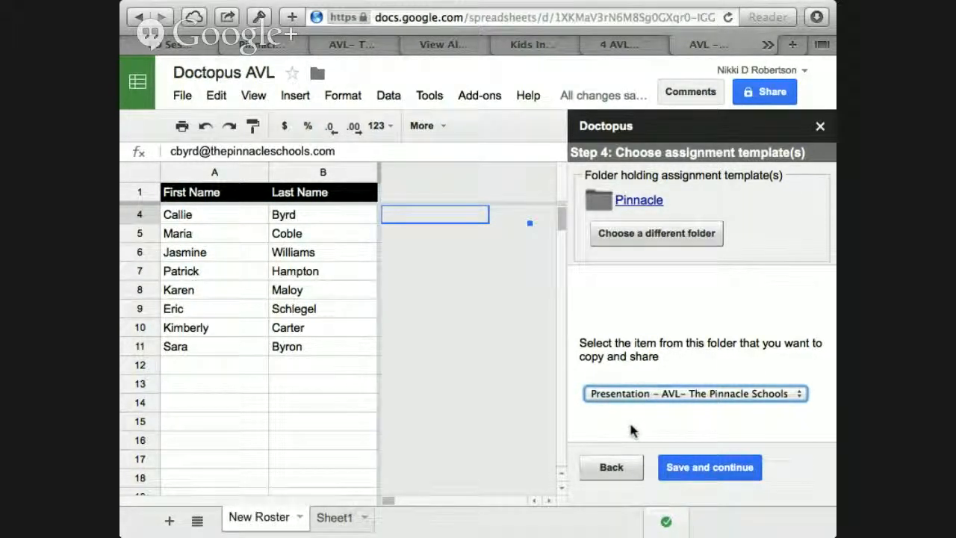
# Step: Save the template choice, create the assignment folder "Pinnacle - Doctopus Assignment - 6/24/14", and save the file settings without editor notifications
pyautogui.click(704, 472)
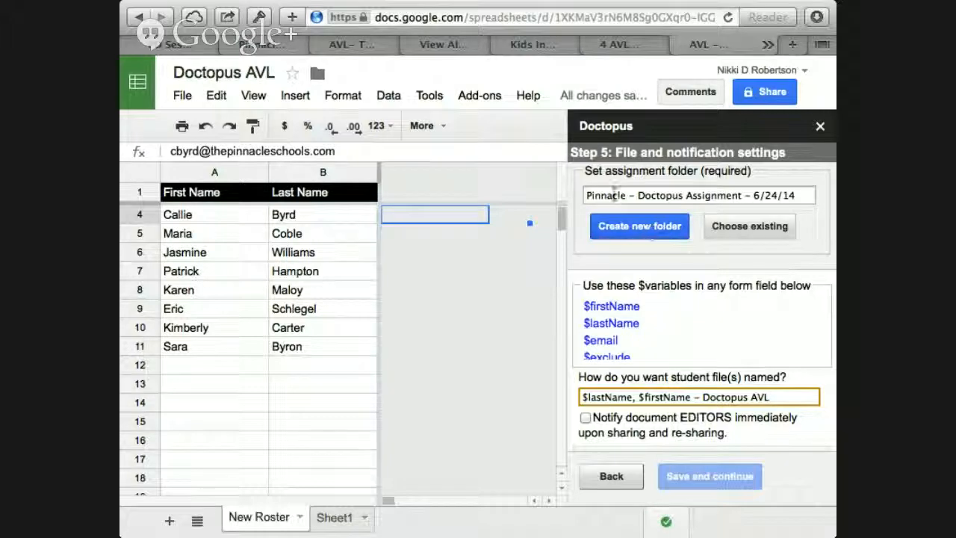
pyautogui.click(609, 230)
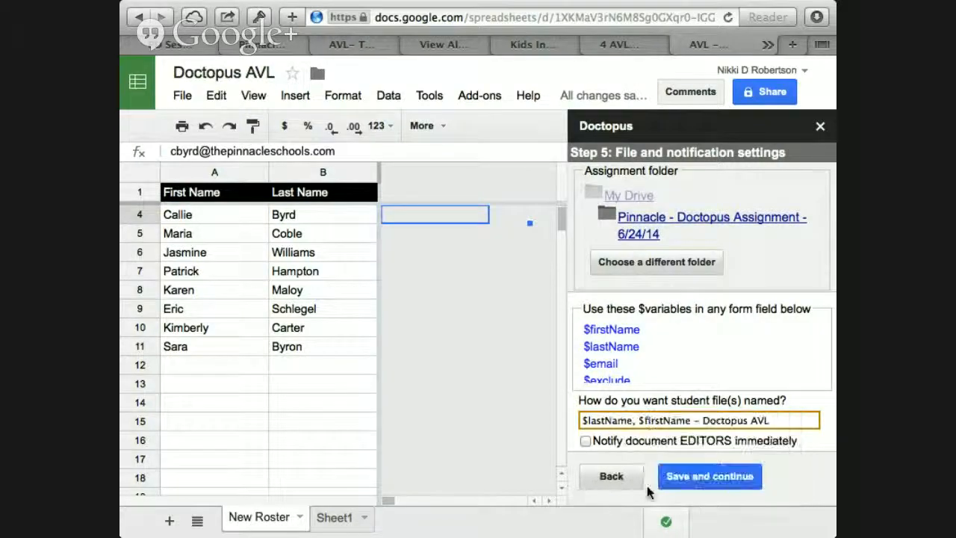
pyautogui.click(723, 477)
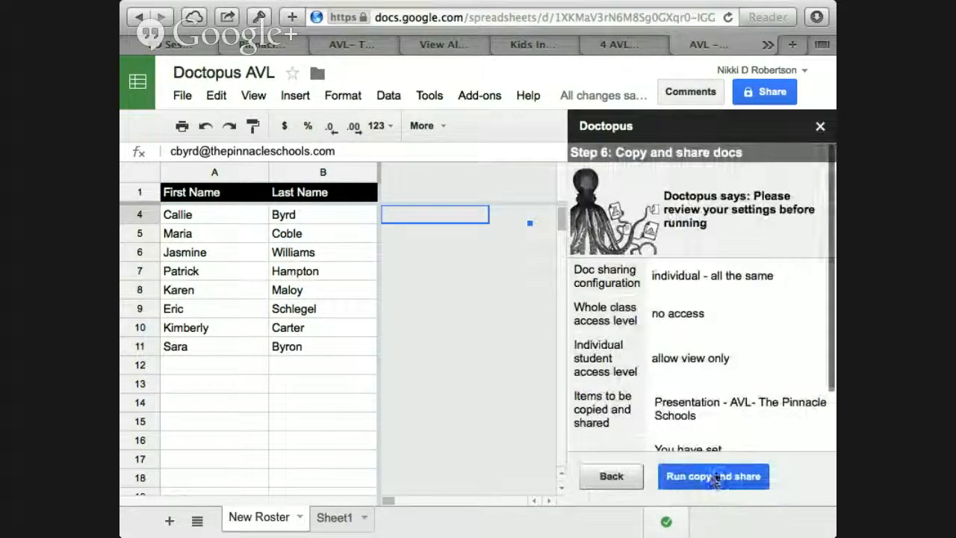
# Step: Review the Doctopus settings summary and run the copy and share of the presentation for the roster
pyautogui.scroll(-5, 705, 384)
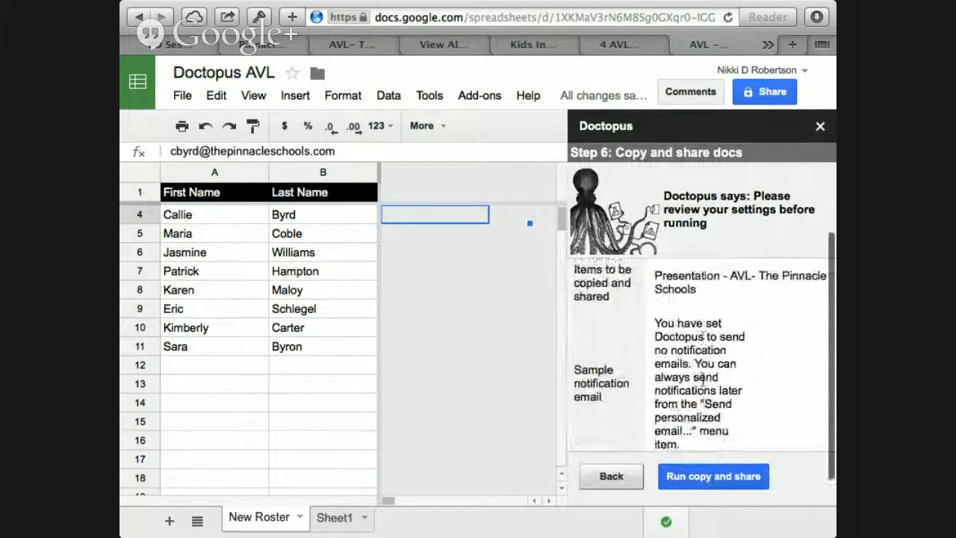
pyautogui.scroll(5, 702, 378)
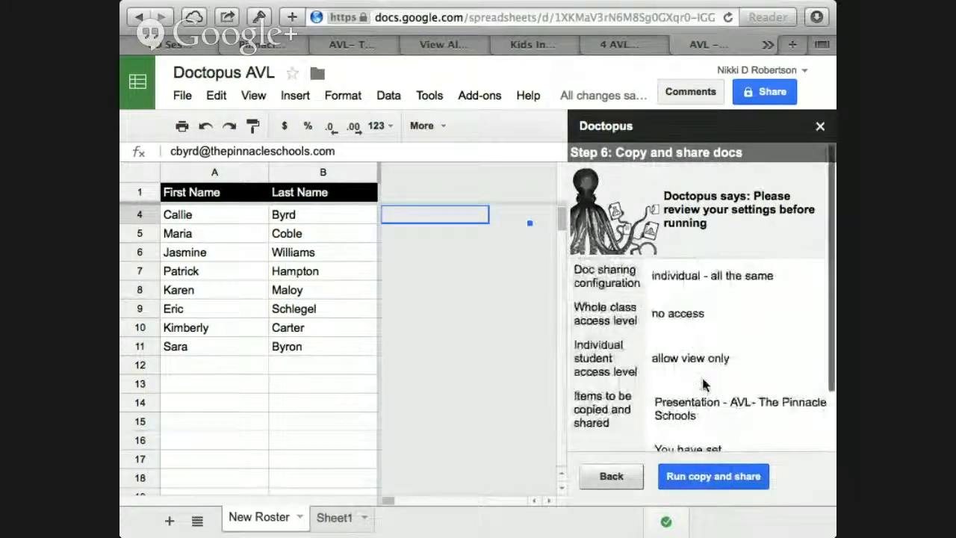
pyautogui.click(709, 478)
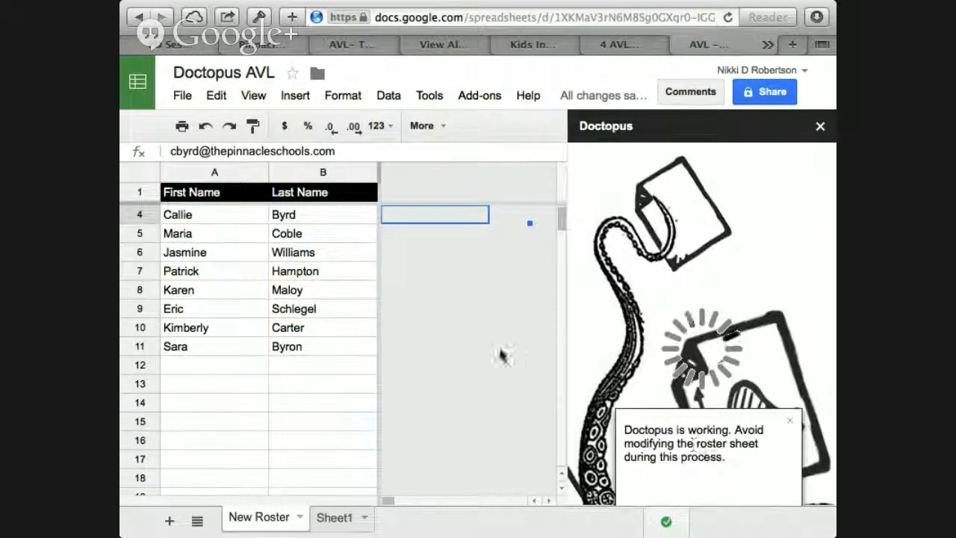
pyautogui.scroll(-1, 500, 354)
pyautogui.scroll(2, 500, 348)
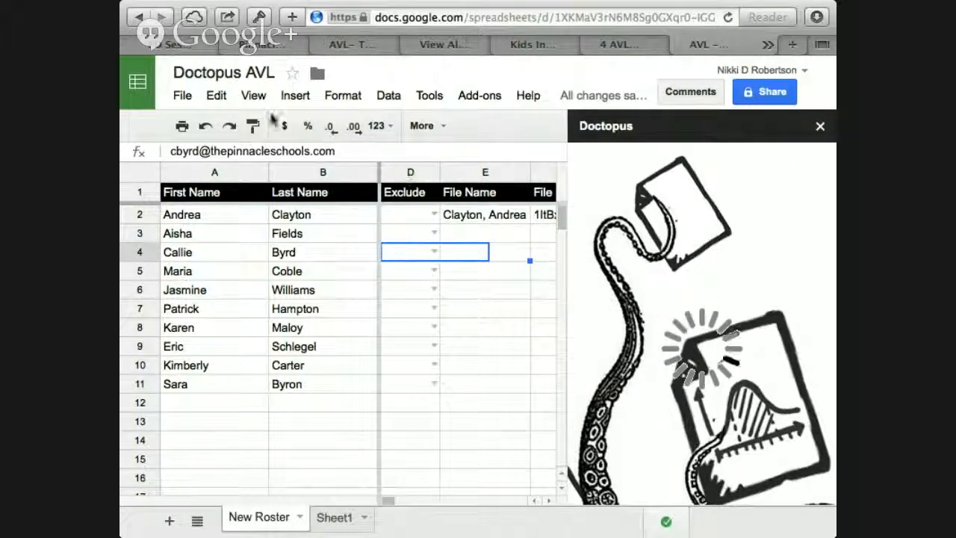
# Step: Check the Shared with Me list in Google Drive, then return to the Doctopus AVL spreadsheet
pyautogui.click(267, 47)
pyautogui.scroll(-5, 157, 275)
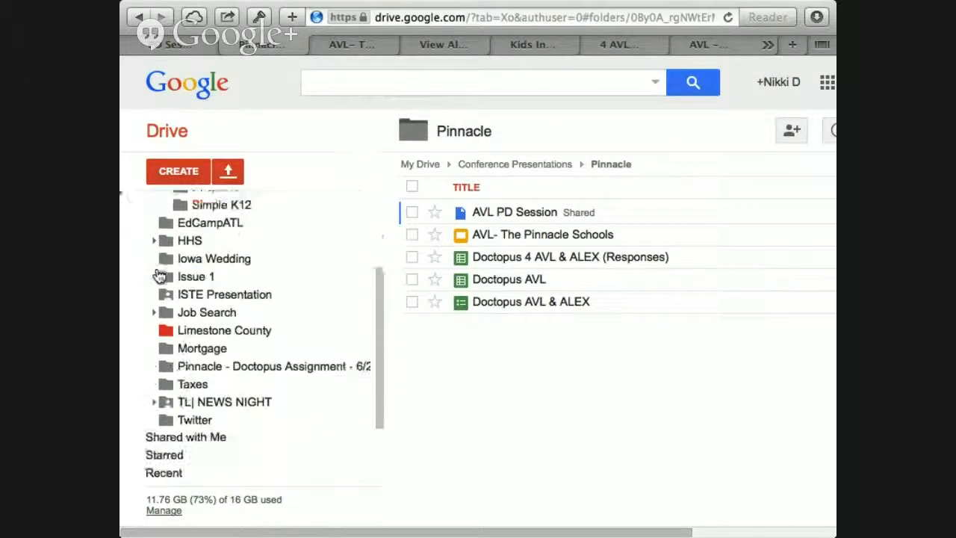
pyautogui.scroll(-3, 160, 277)
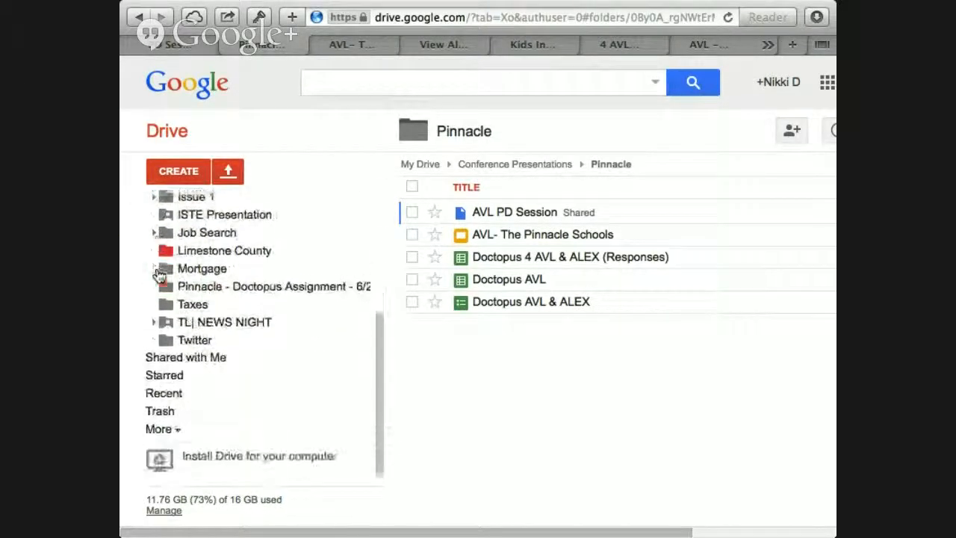
pyautogui.click(190, 352)
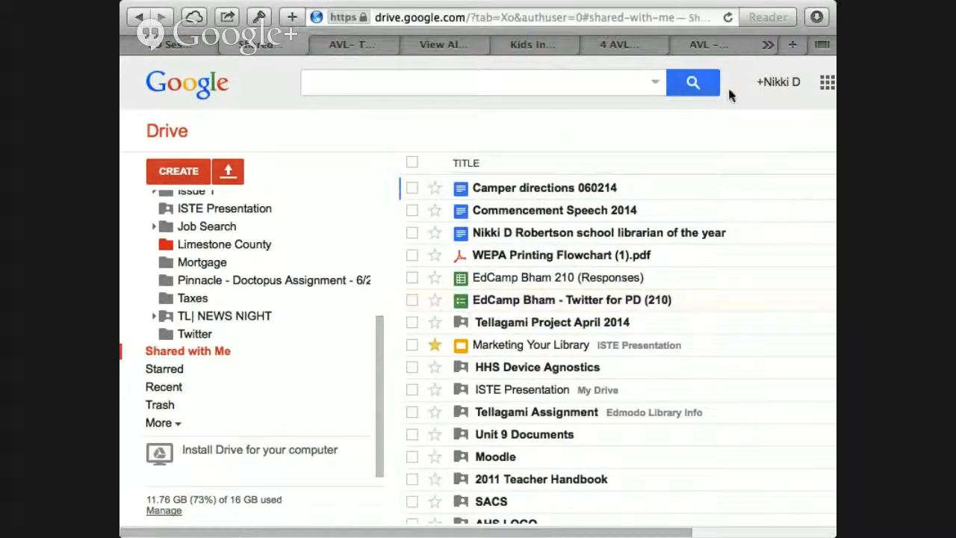
pyautogui.click(647, 45)
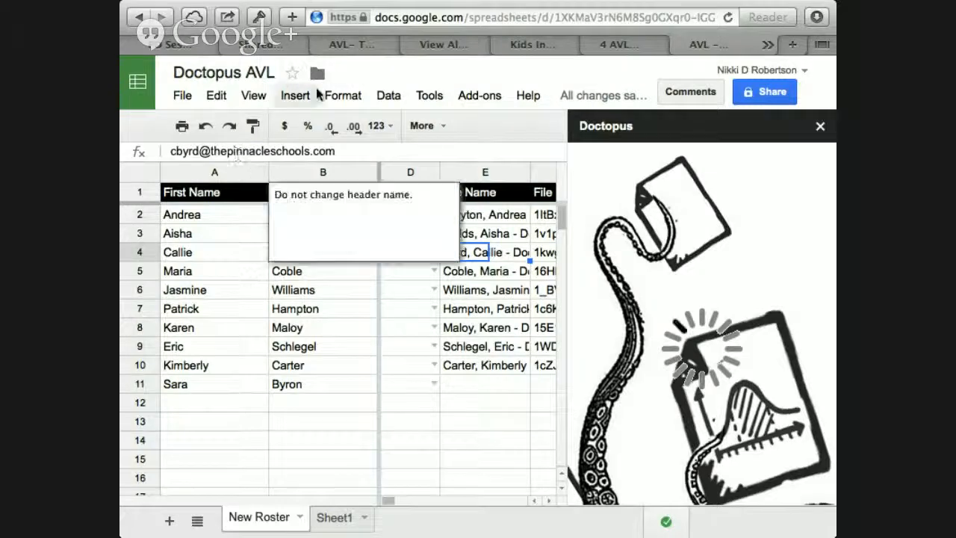
# Step: Open the "Pinnacle - Doctopus Assignment - 6/24/14" folder in Google Drive to inspect the distributed copies
pyautogui.click(267, 48)
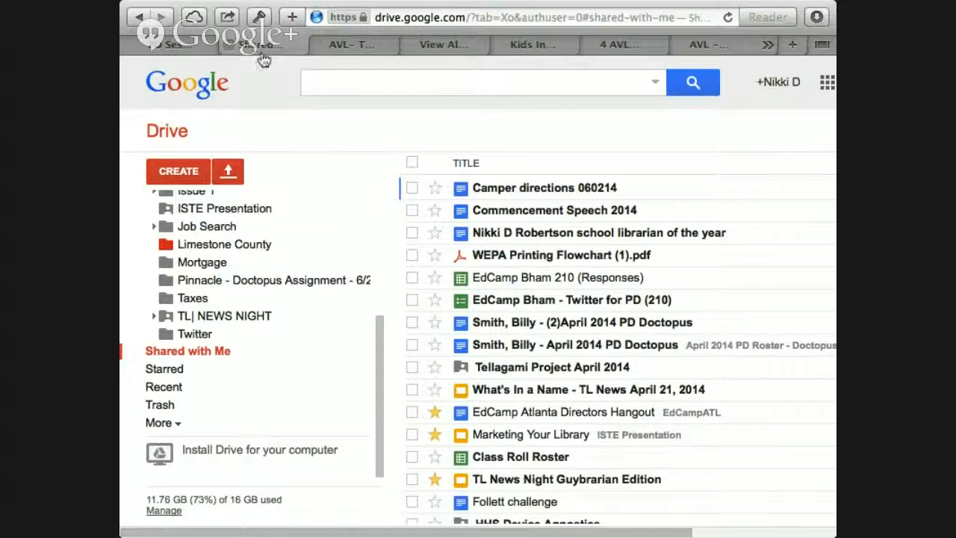
pyautogui.scroll(5, 195, 320)
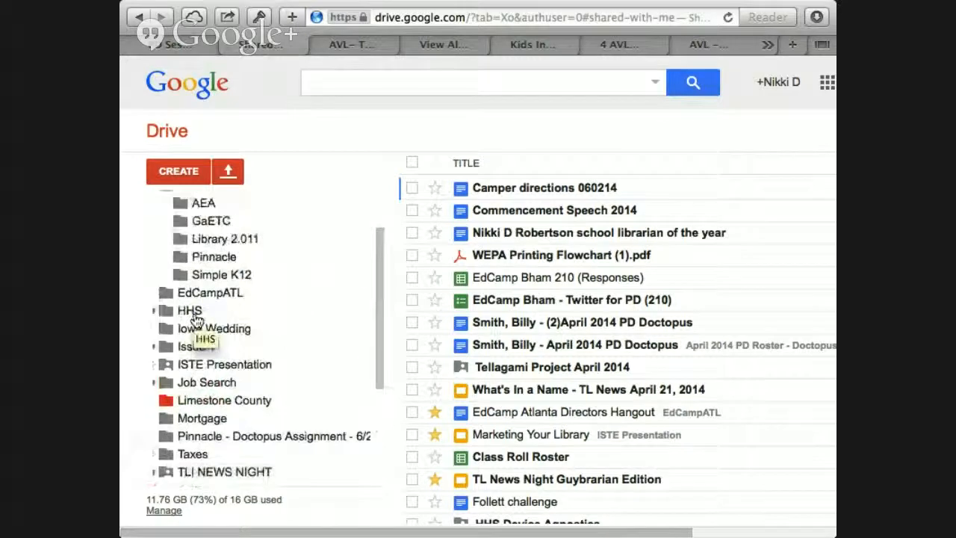
pyautogui.click(178, 437)
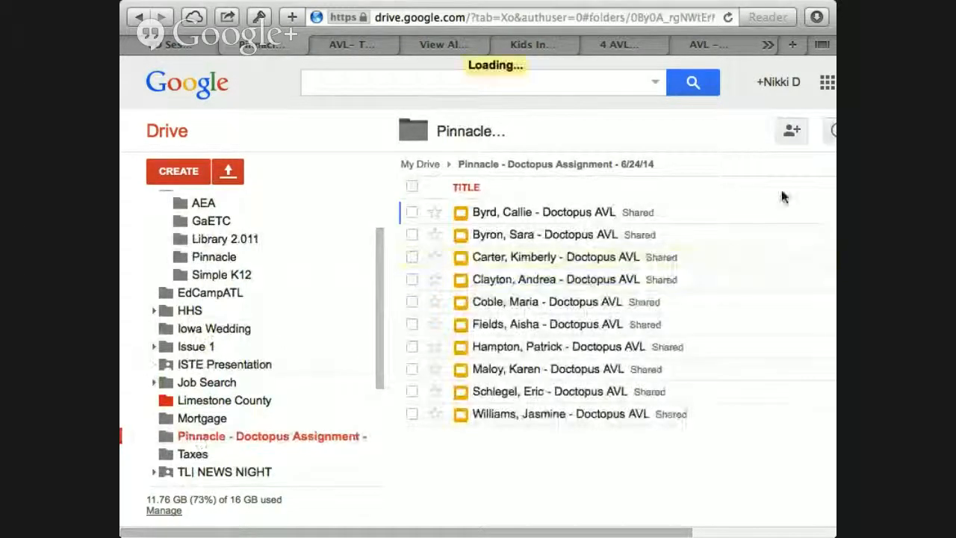
pyautogui.hscroll(5, 700, 149)
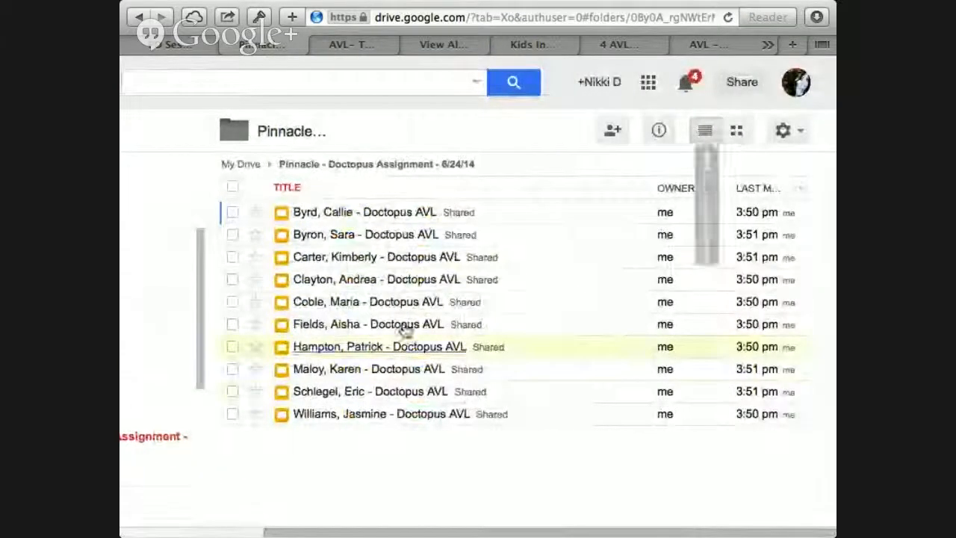
# Step: Examine the distributed presentation copies as grid thumbnails, then switch the assignment folder back to list view
pyautogui.click(732, 135)
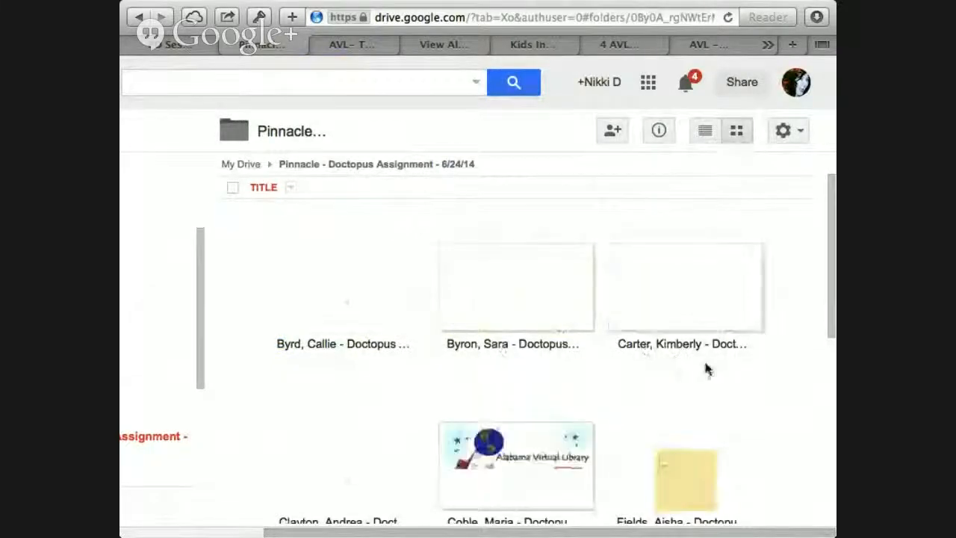
pyautogui.scroll(-1, 703, 377)
pyautogui.scroll(-2, 702, 377)
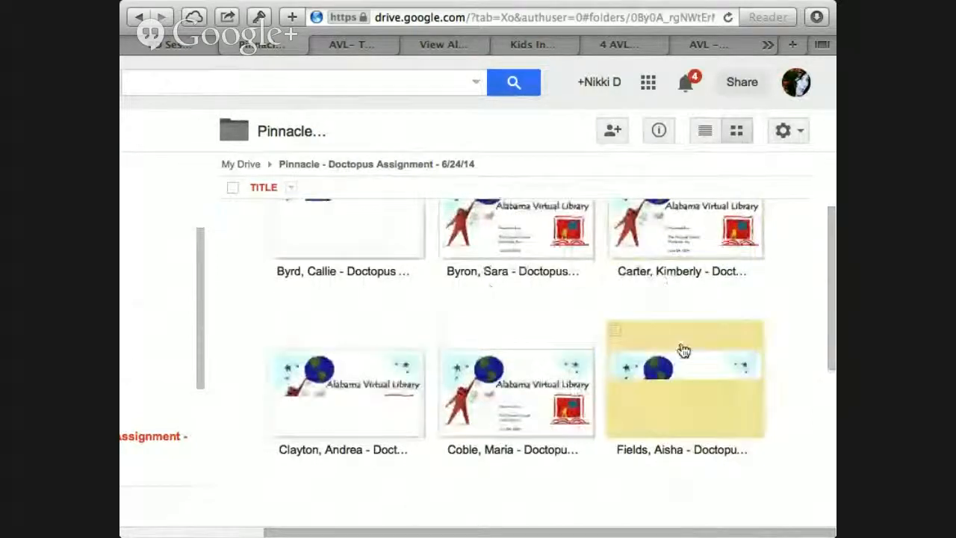
pyautogui.scroll(-1, 680, 351)
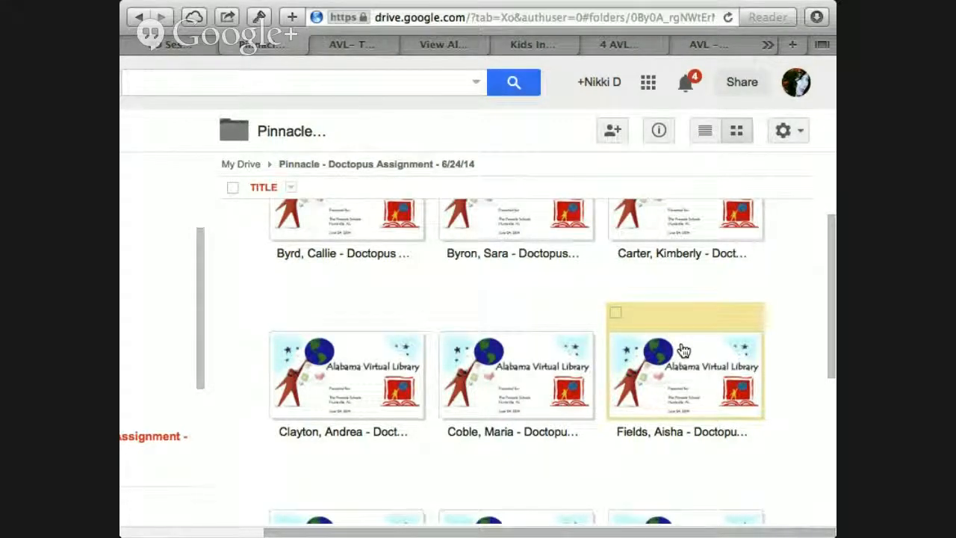
pyautogui.scroll(3, 683, 349)
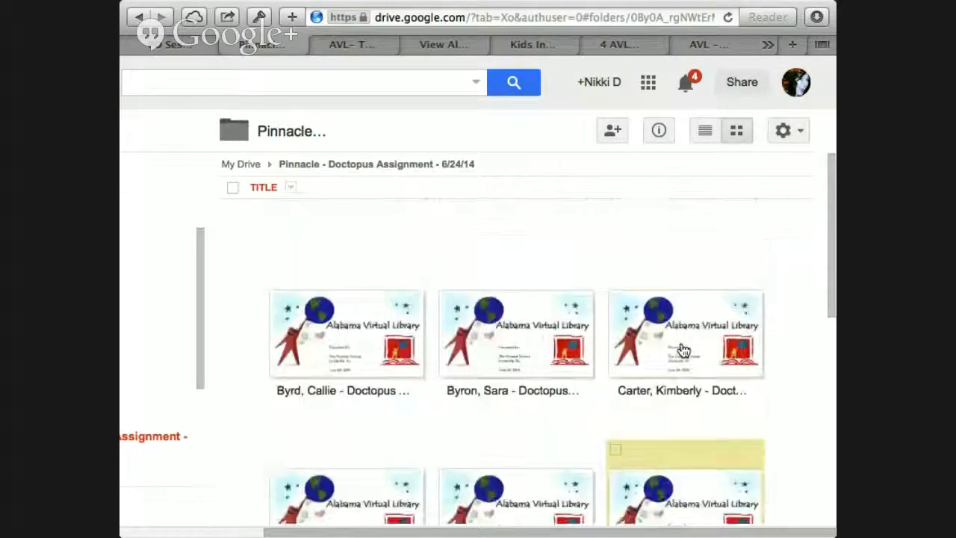
pyautogui.click(704, 133)
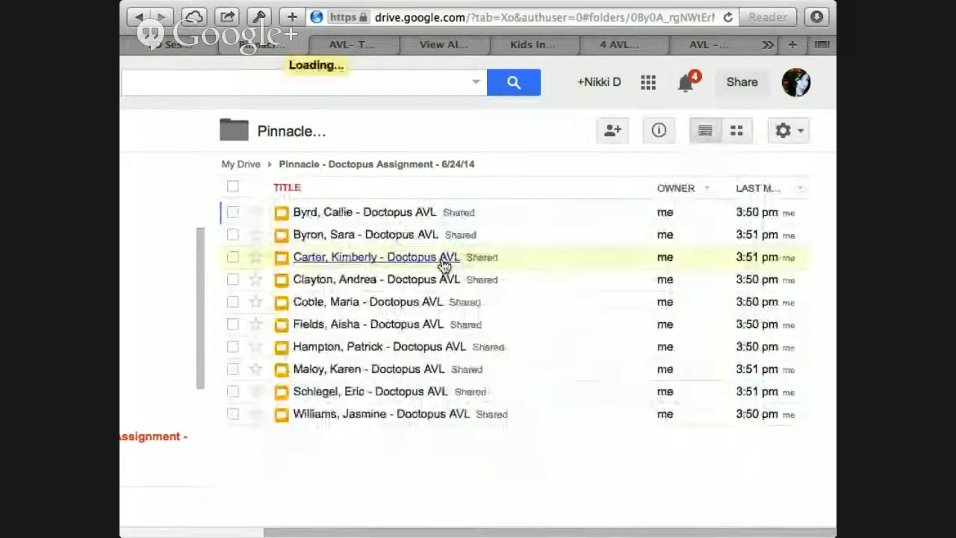
pyautogui.hscroll(-5, 444, 261)
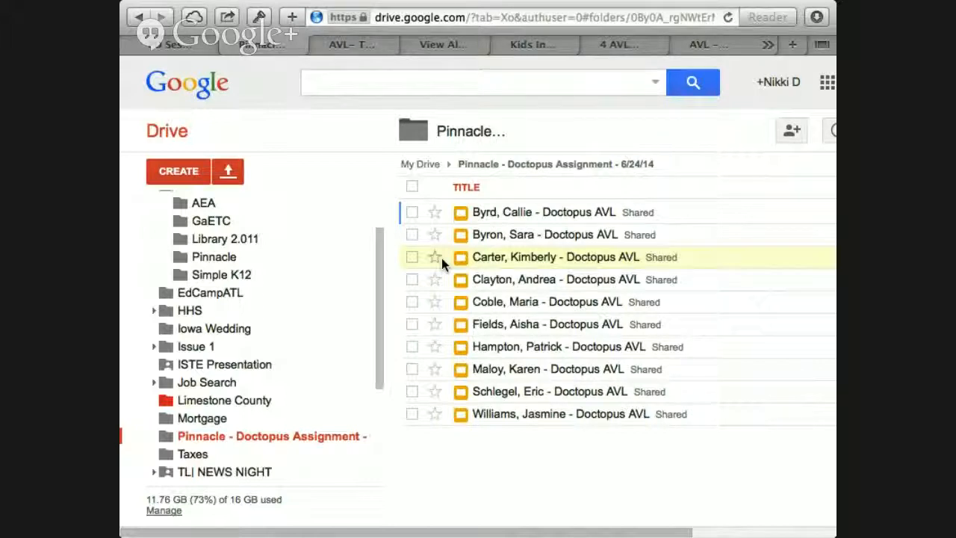
# Step: Find the ISTE Presentation folder in Drive and open its "Marketing Your Library" presentation
pyautogui.scroll(3, 153, 291)
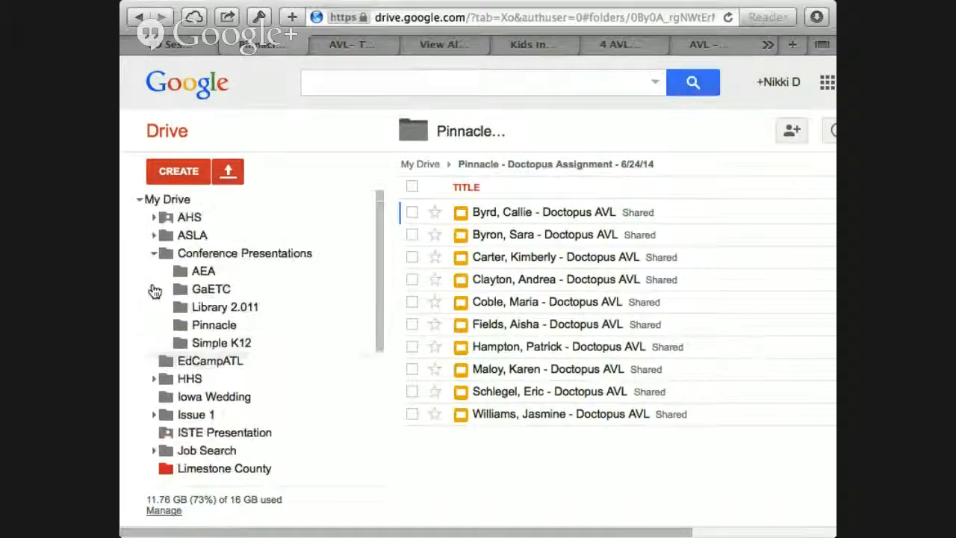
pyautogui.scroll(-2, 289, 271)
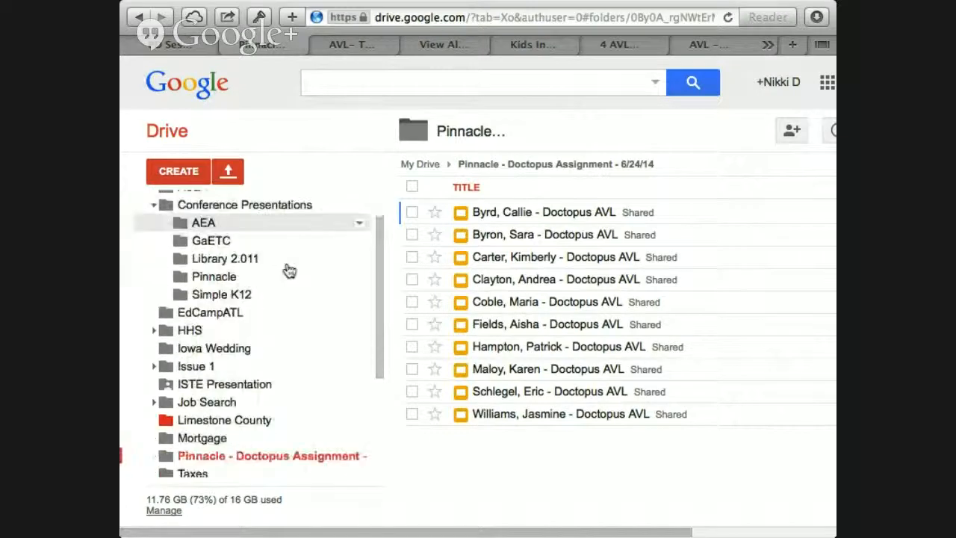
pyautogui.scroll(1, 286, 269)
pyautogui.scroll(-1, 286, 268)
pyautogui.click(258, 258)
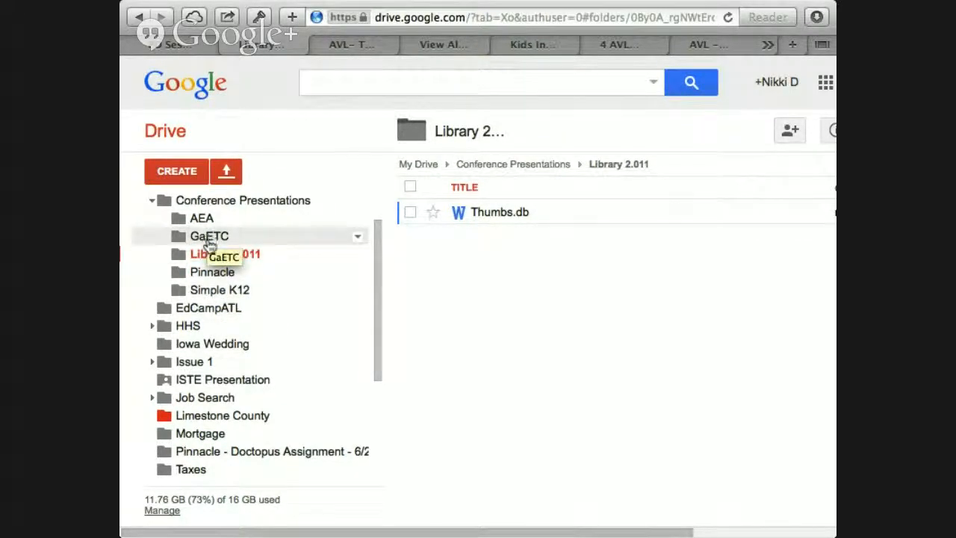
pyautogui.click(204, 378)
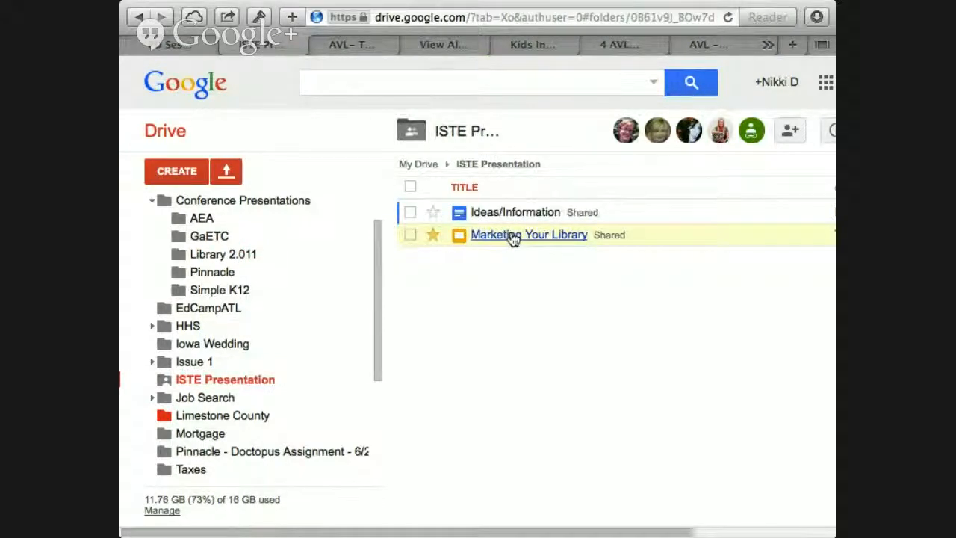
pyautogui.click(512, 236)
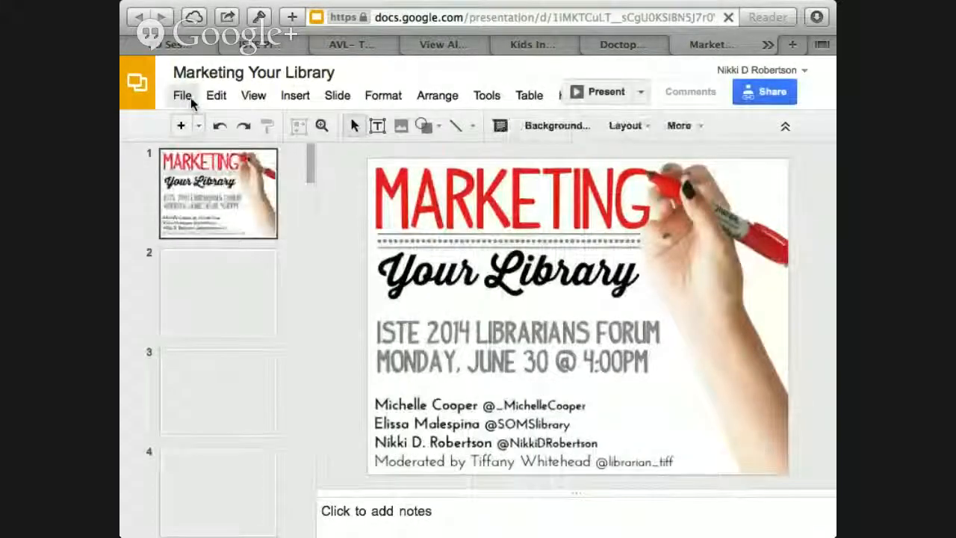
# Step: Display the revision history of the "Marketing Your Library" presentation and look through its entries
pyautogui.click(190, 97)
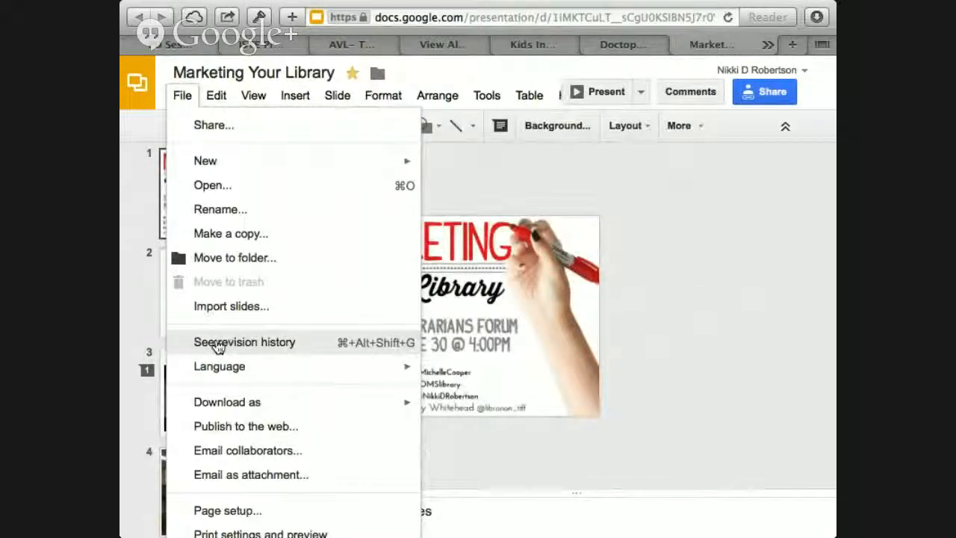
pyautogui.click(216, 343)
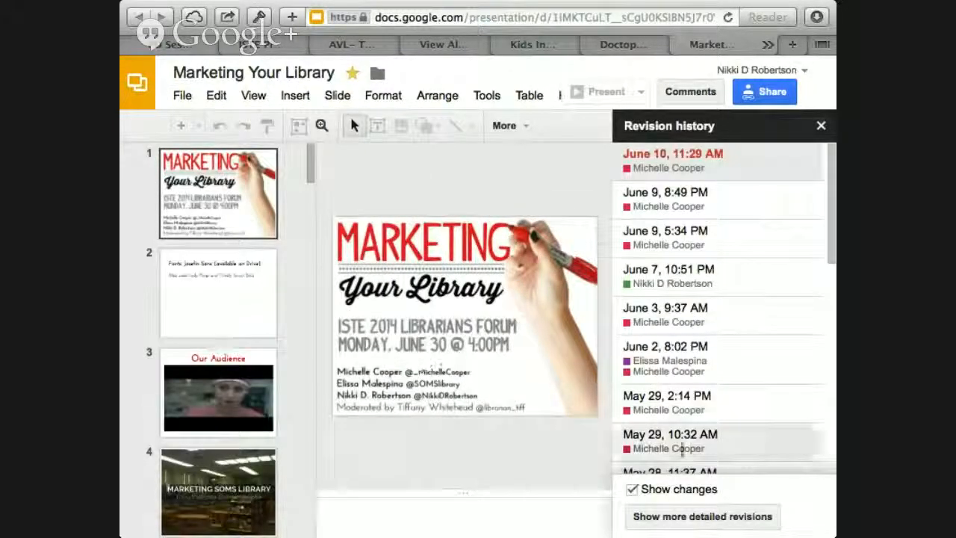
pyautogui.scroll(-3, 682, 448)
pyautogui.scroll(-10, 682, 453)
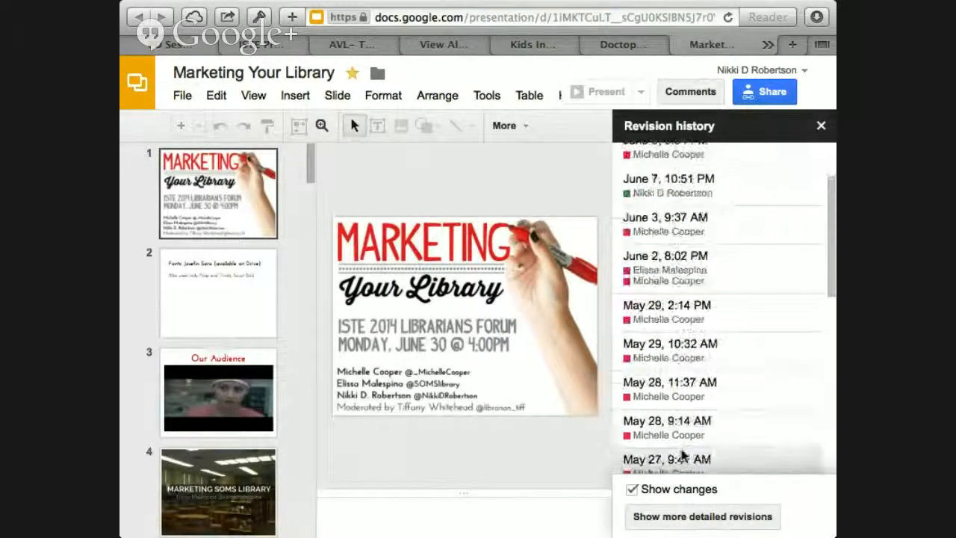
pyautogui.scroll(-5, 680, 453)
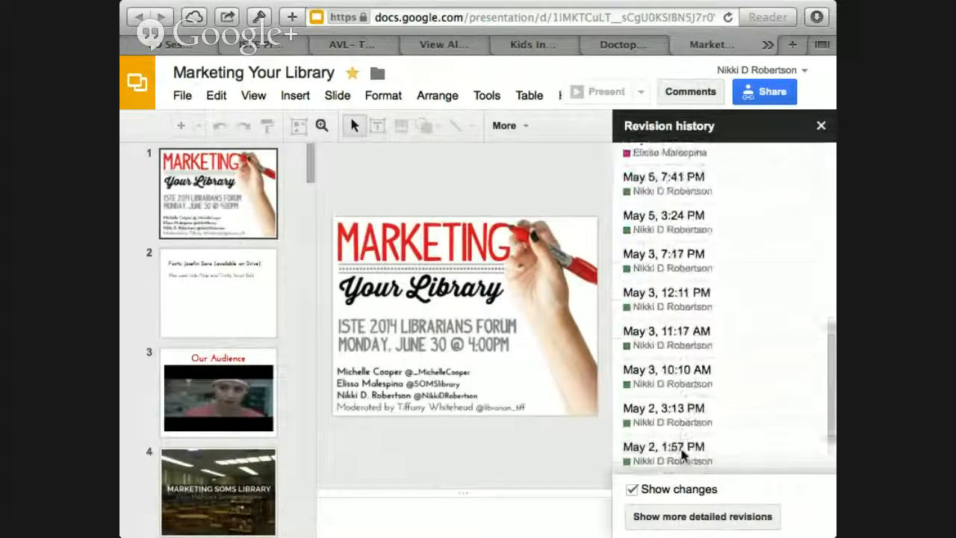
# Step: Show more detailed revisions, browse them, and select the June 2, 8:02 PM revision for viewing
pyautogui.click(706, 516)
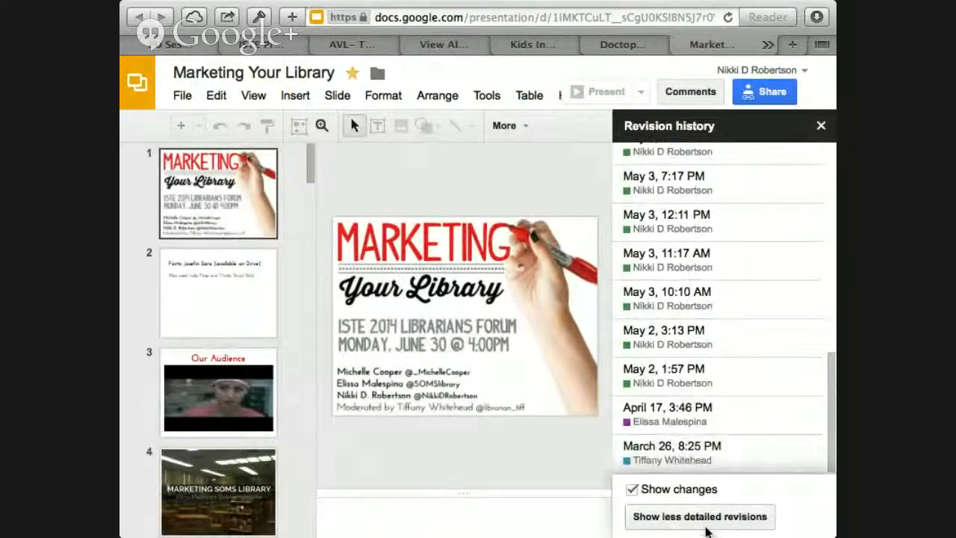
pyautogui.scroll(-5, 724, 389)
pyautogui.scroll(-20, 724, 393)
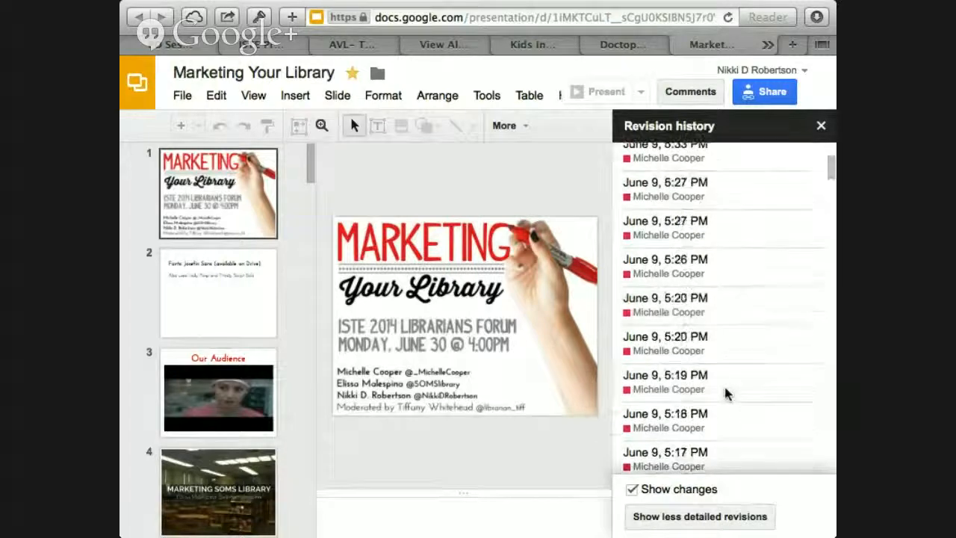
pyautogui.scroll(-20, 724, 394)
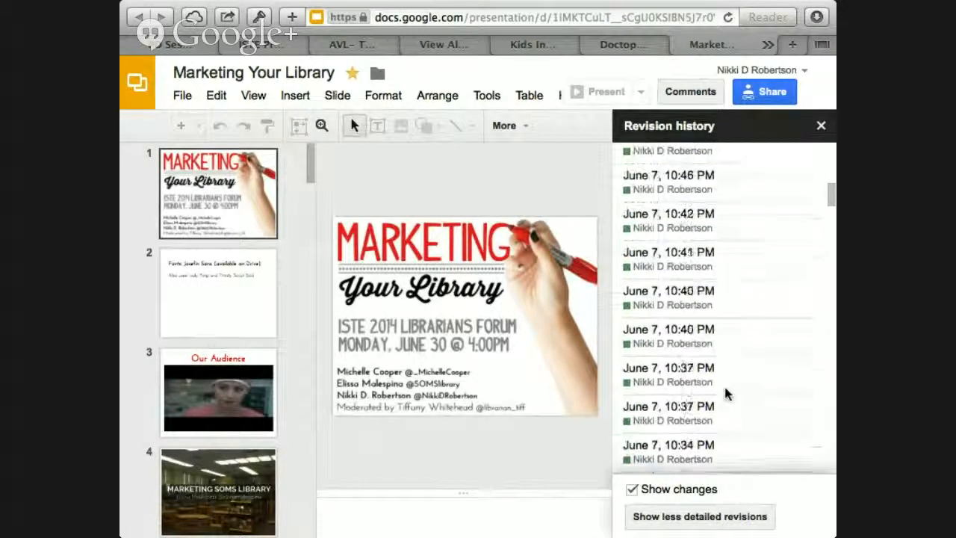
pyautogui.scroll(-2, 724, 393)
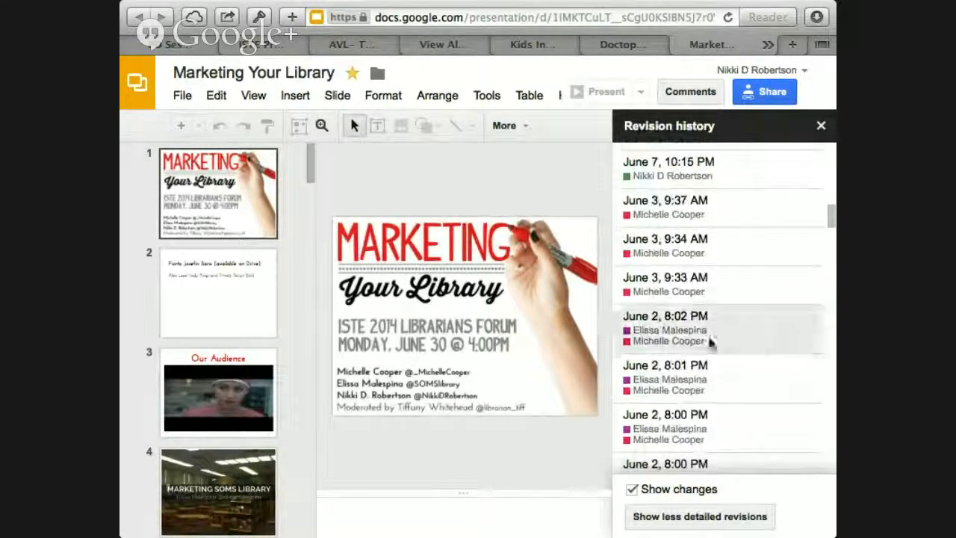
pyautogui.click(671, 336)
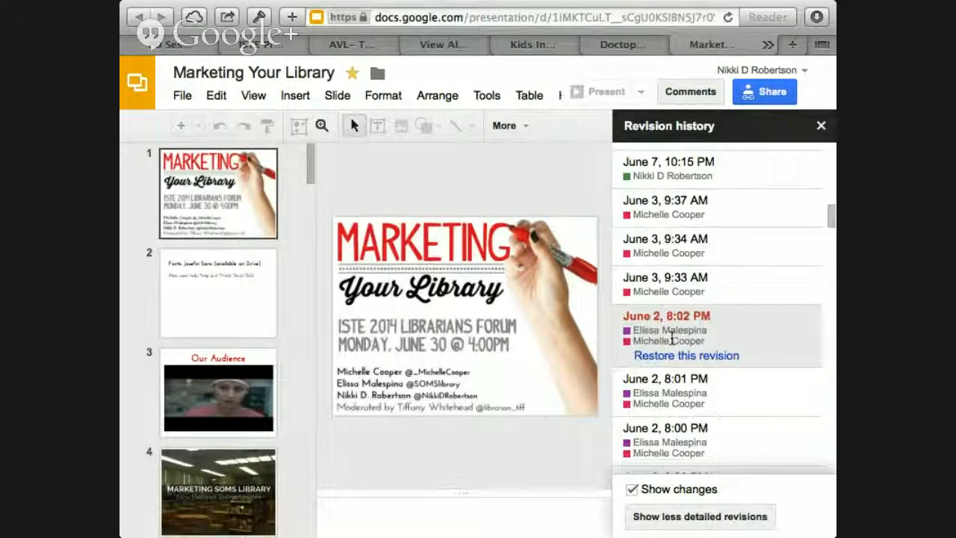
# Step: Look through the slide thumbnails of the June 2, 8:02 PM revision and return to the first slide
pyautogui.scroll(-10, 217, 390)
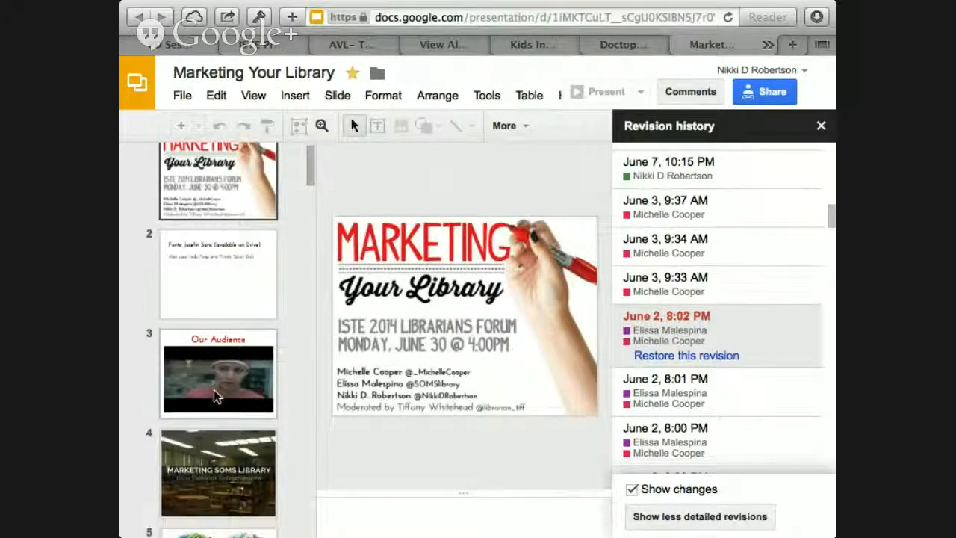
pyautogui.scroll(-15, 214, 390)
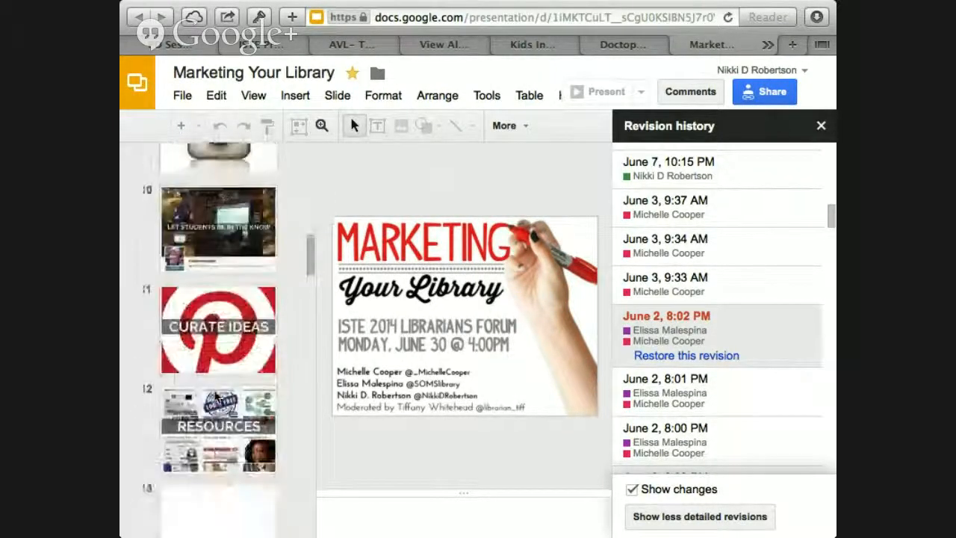
pyautogui.scroll(20, 213, 396)
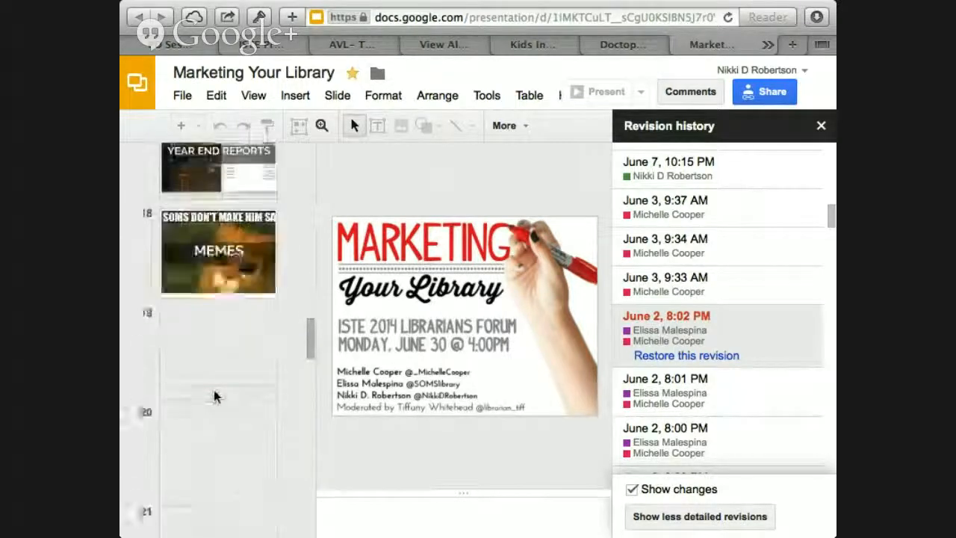
pyautogui.scroll(5, 216, 396)
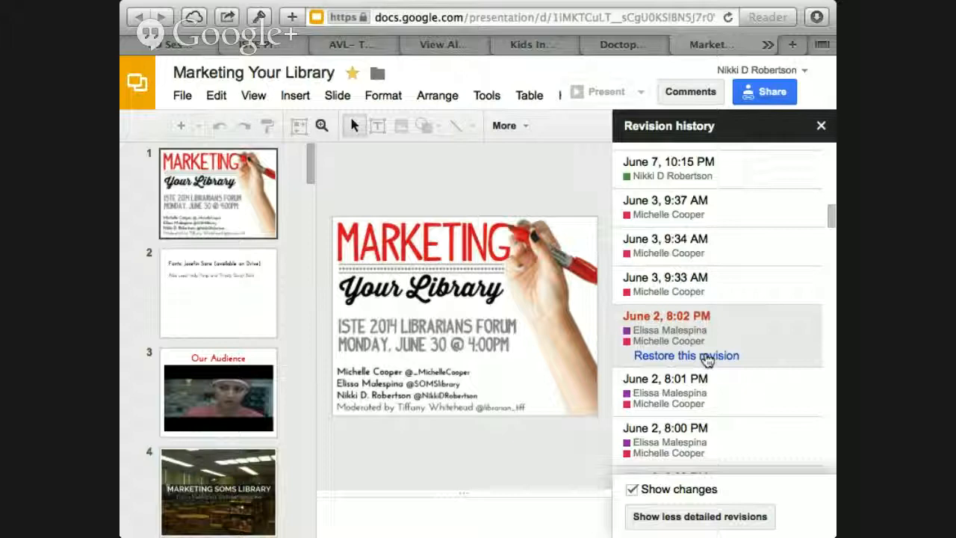
# Step: Look back through the revision list to the newest entries and close the revision history
pyautogui.scroll(5, 707, 360)
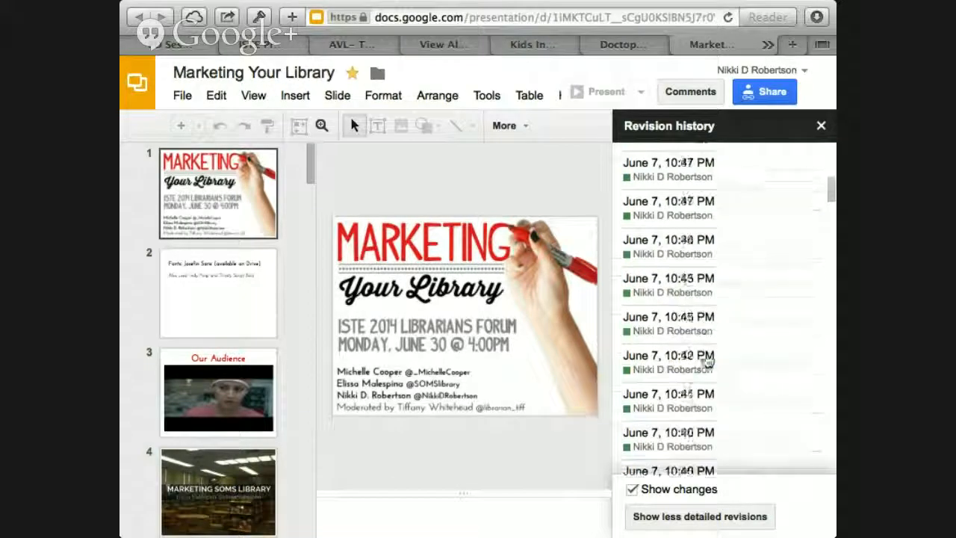
pyautogui.scroll(10, 707, 360)
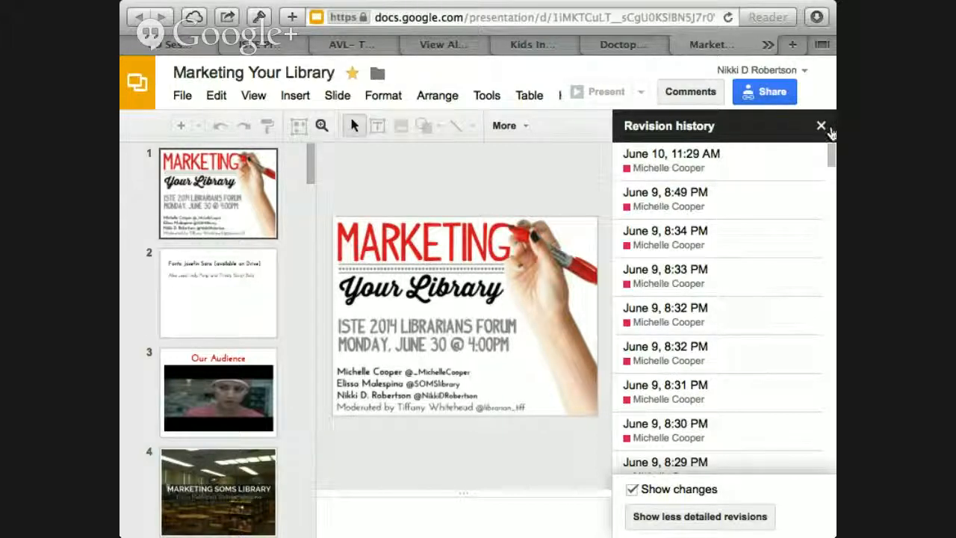
pyautogui.click(821, 126)
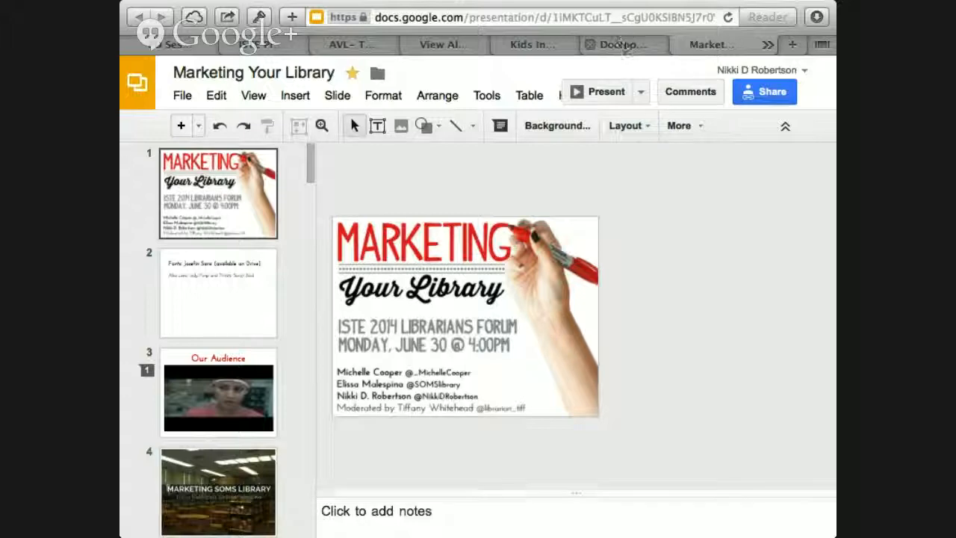
# Step: Return to the "AVL- The Pinnacle Schools" presentation, exit its full-screen mode, and present slide 14, the "Contact me" slide
pyautogui.click(623, 46)
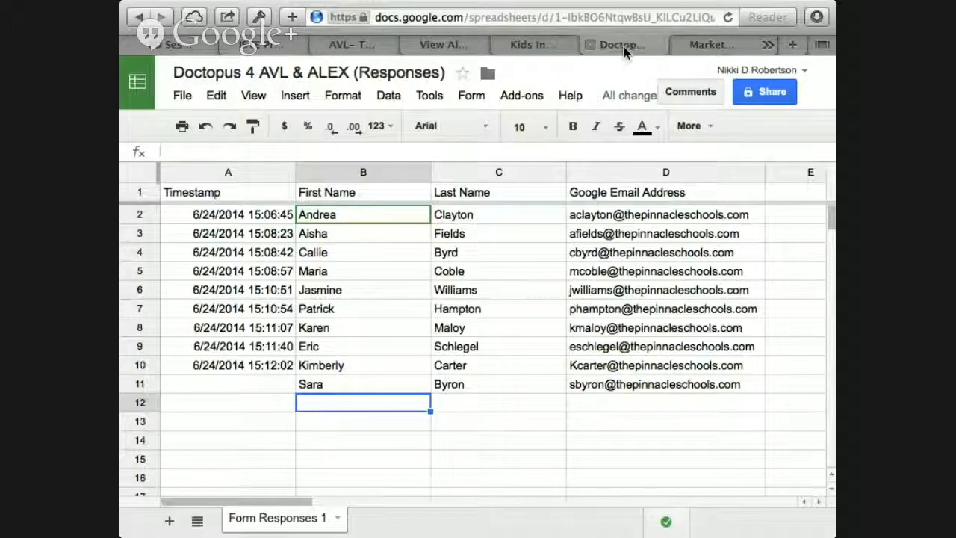
pyautogui.click(340, 45)
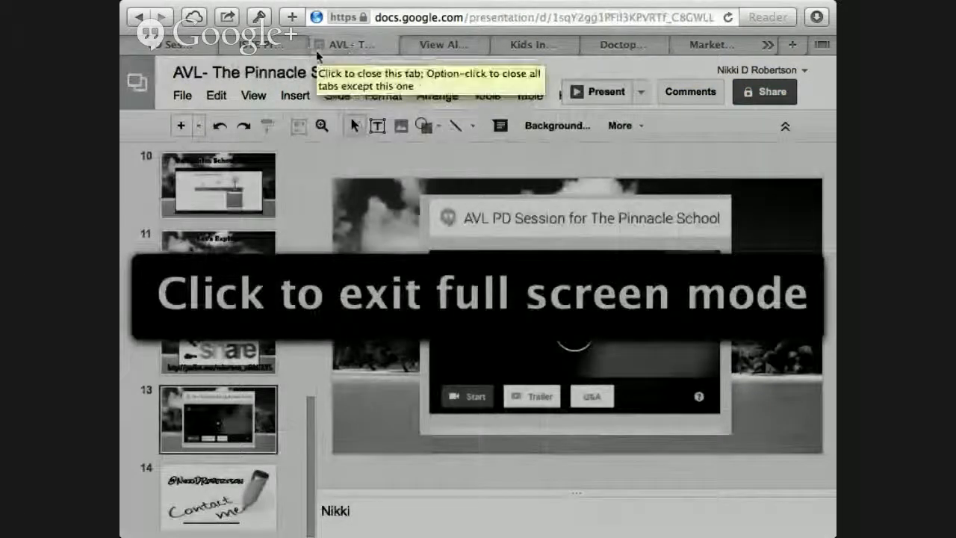
pyautogui.click(386, 276)
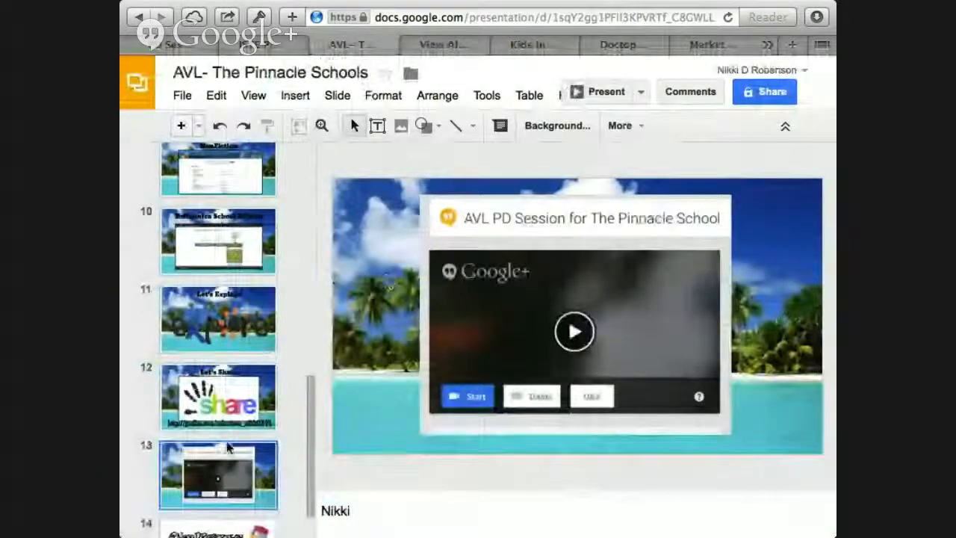
pyautogui.scroll(-2, 227, 448)
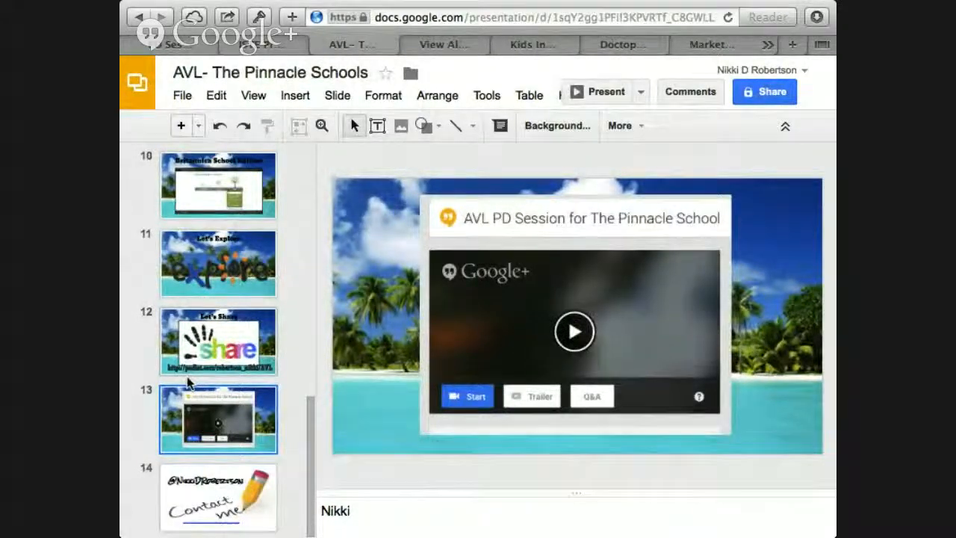
pyautogui.click(213, 496)
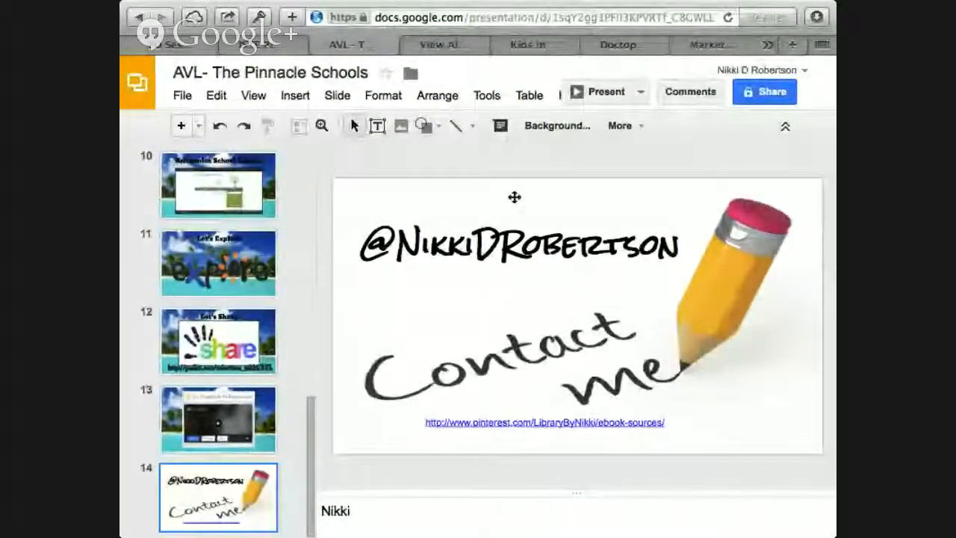
pyautogui.click(598, 92)
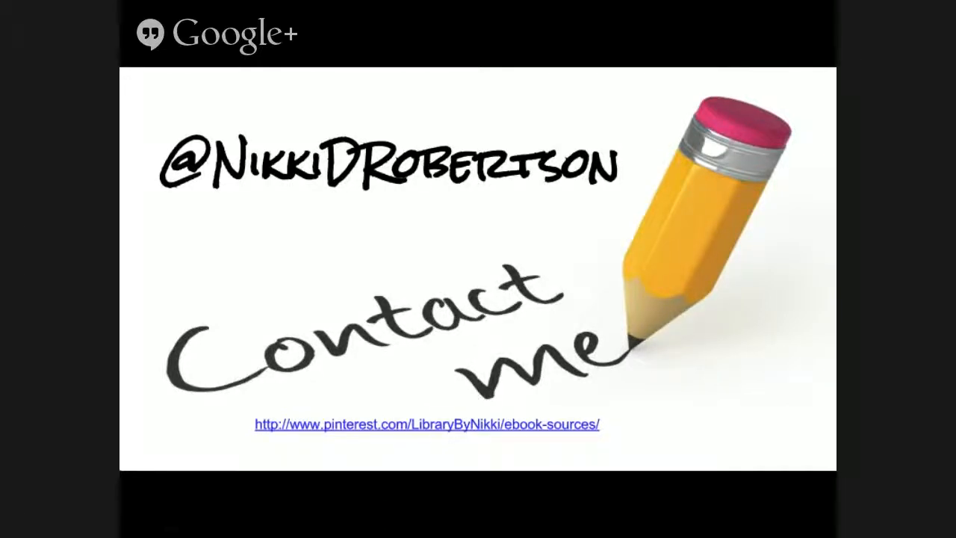
# Step: Open the Pinterest ebook-sources link on the contact slide and look through the pins on the eBook Sources board
pyautogui.click(421, 425)
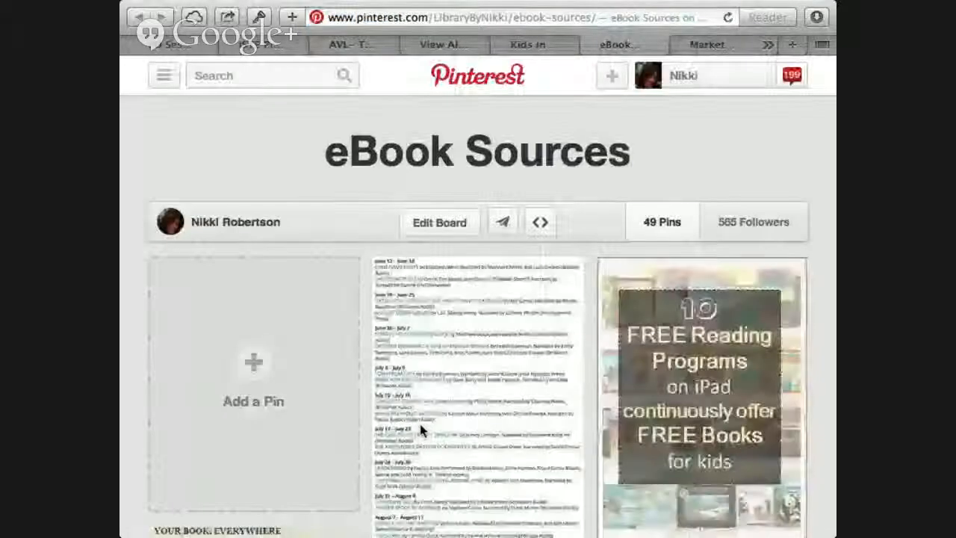
pyautogui.scroll(-3, 419, 421)
pyautogui.scroll(-10, 419, 429)
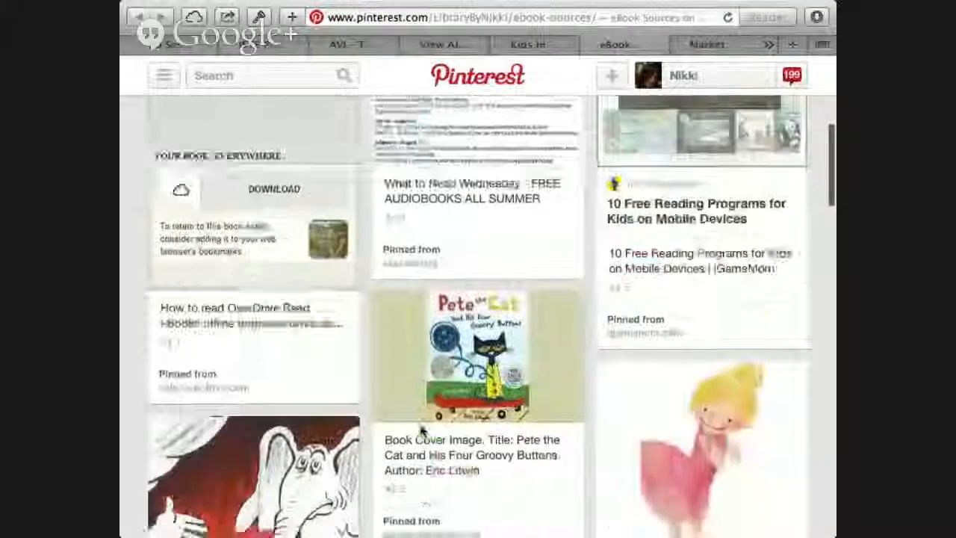
pyautogui.scroll(-5, 421, 431)
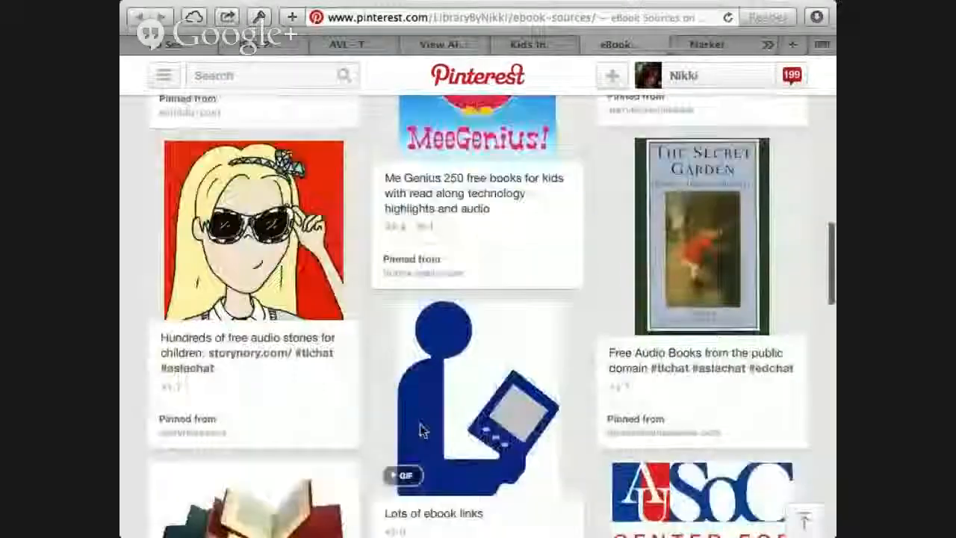
pyautogui.scroll(-3, 422, 431)
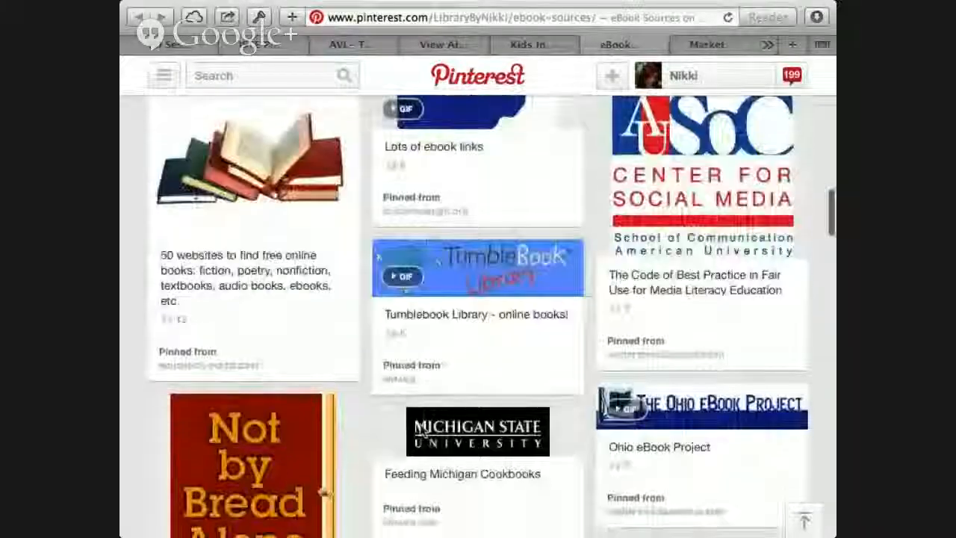
pyautogui.scroll(-5, 420, 431)
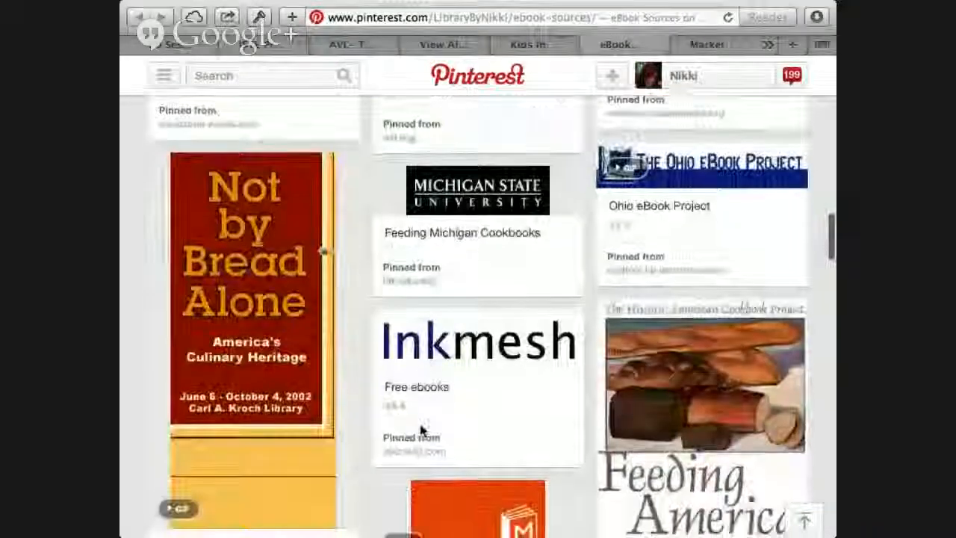
pyautogui.scroll(-7, 422, 431)
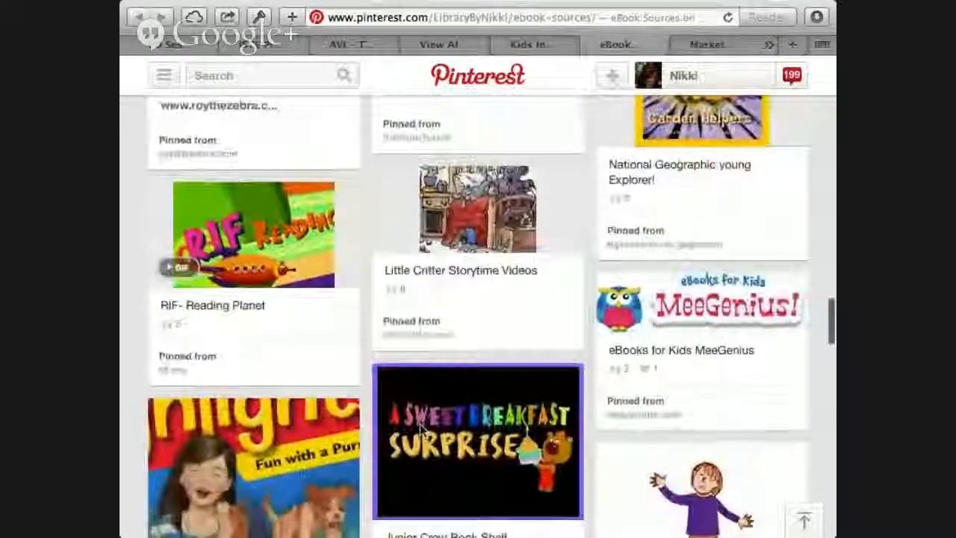
pyautogui.scroll(3, 422, 430)
pyautogui.scroll(7, 422, 432)
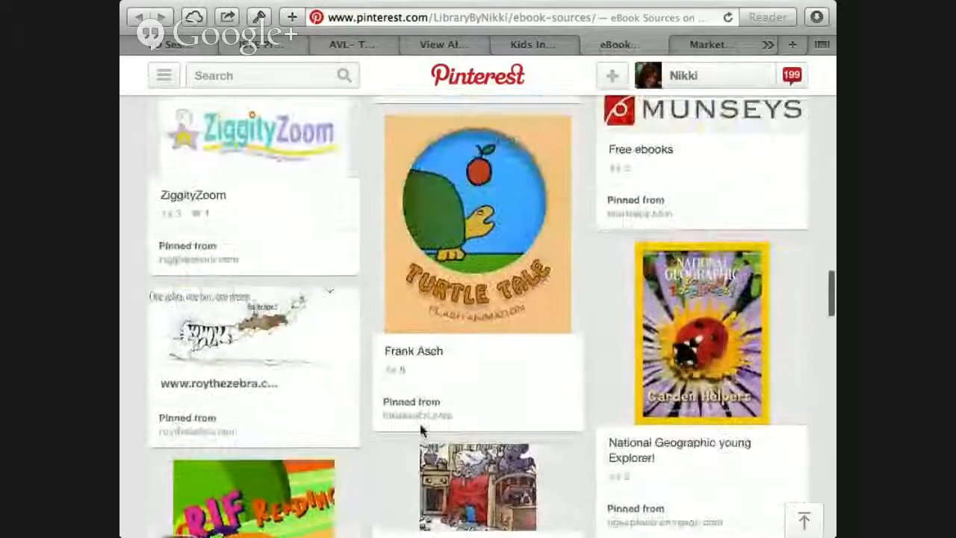
pyautogui.scroll(15, 420, 431)
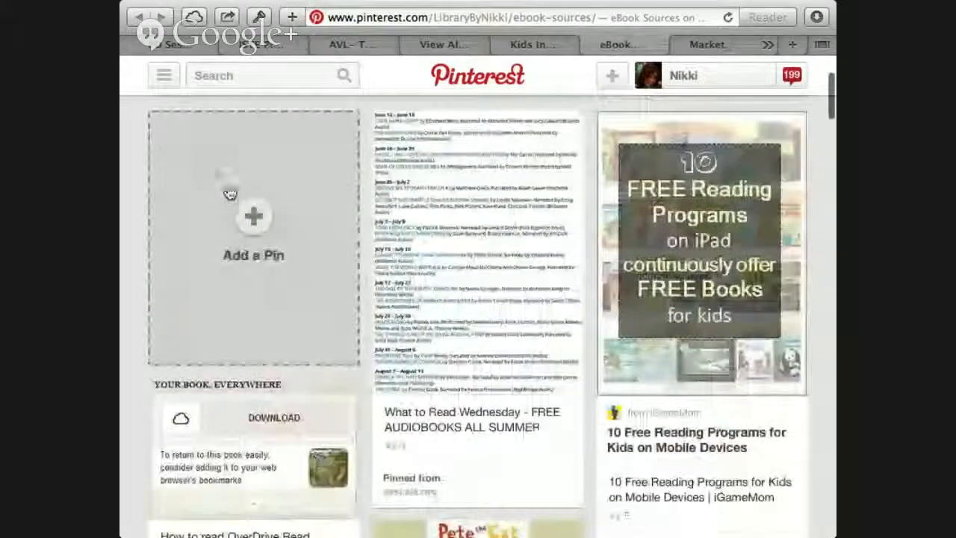
# Step: Check the other open pages, return to the "AVL- The Pinnacle Schools" presentation, and exit its full-screen mode
pyautogui.click(728, 46)
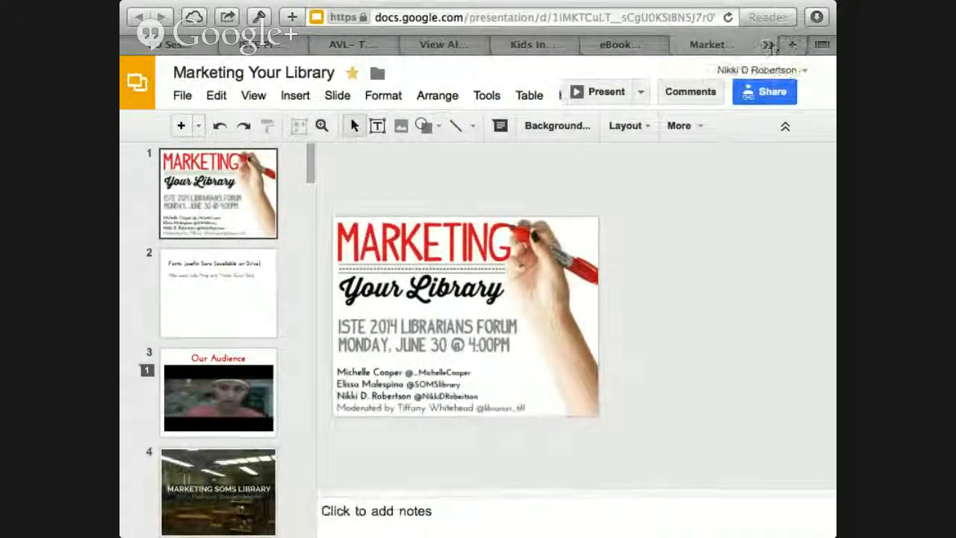
pyautogui.click(769, 45)
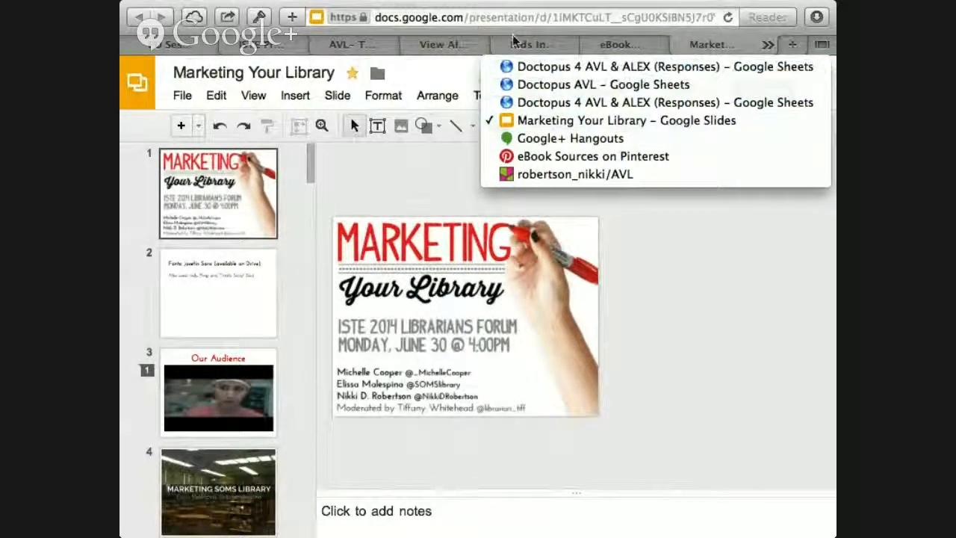
pyautogui.click(471, 42)
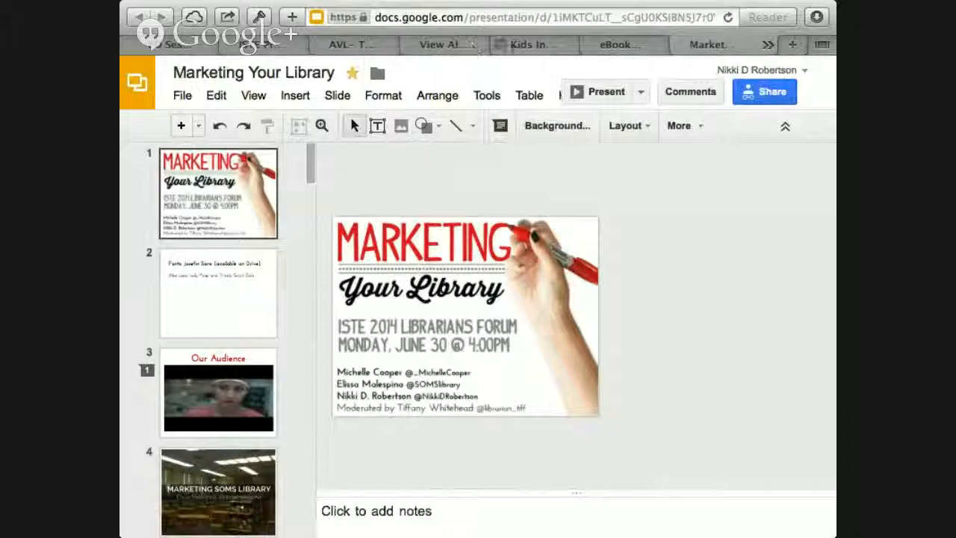
pyautogui.click(538, 44)
pyautogui.click(461, 45)
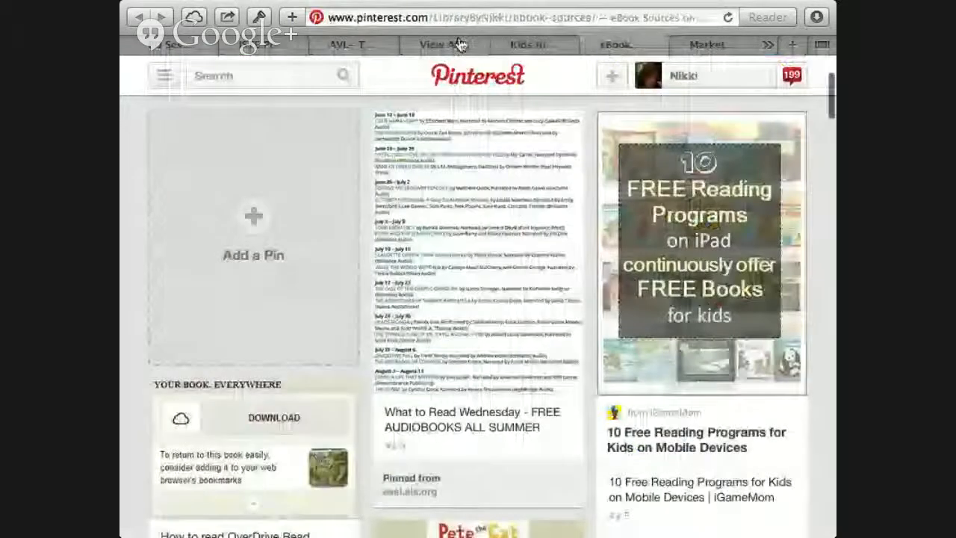
pyautogui.click(359, 44)
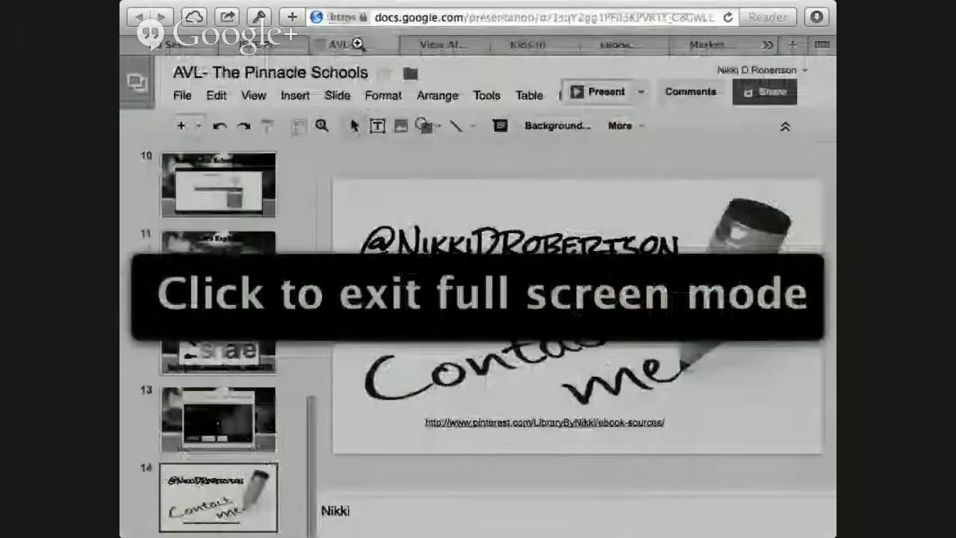
pyautogui.click(275, 316)
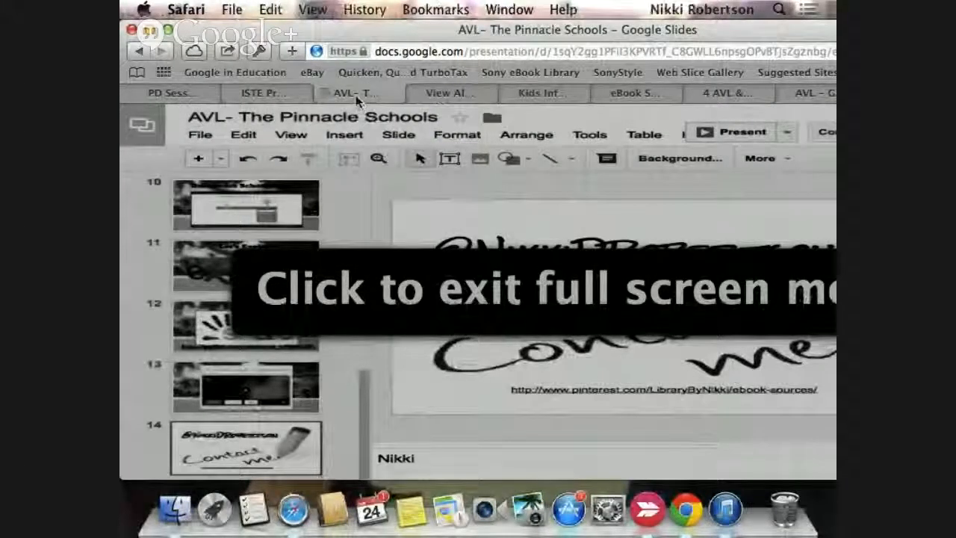
# Step: Go through the AVL resources page and ISTE Presentation folder, and view the "AVL PD Session for The Pinnacle School" event page
pyautogui.click(453, 93)
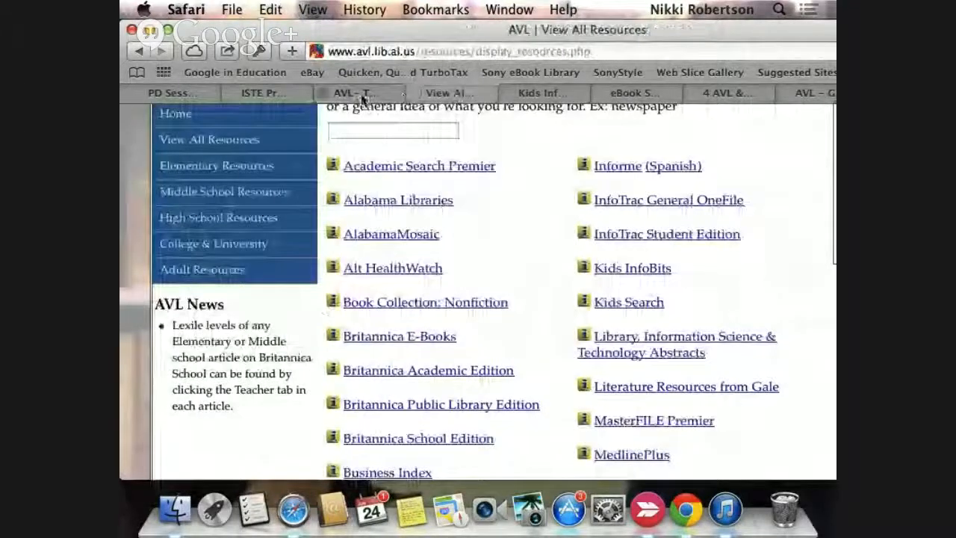
pyautogui.click(357, 94)
pyautogui.click(433, 94)
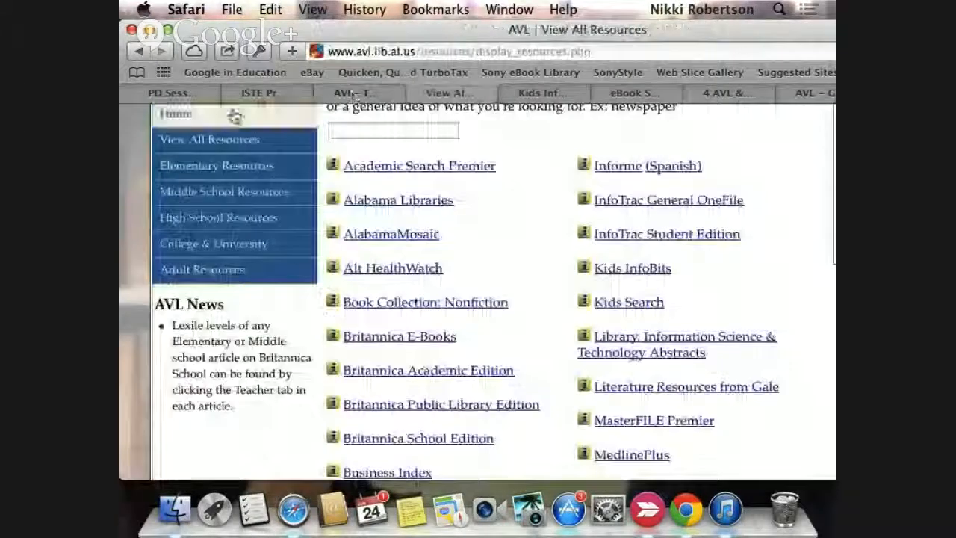
pyautogui.click(258, 93)
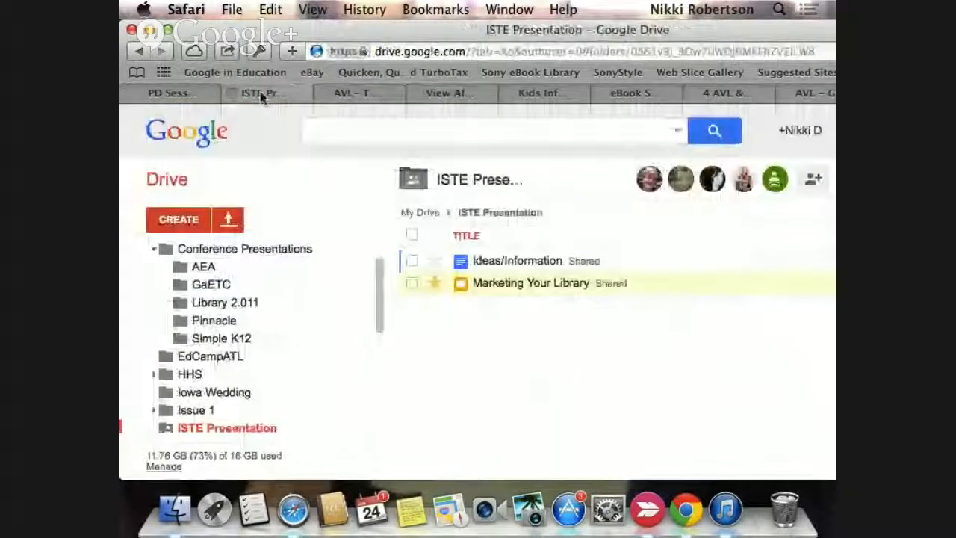
pyautogui.click(158, 93)
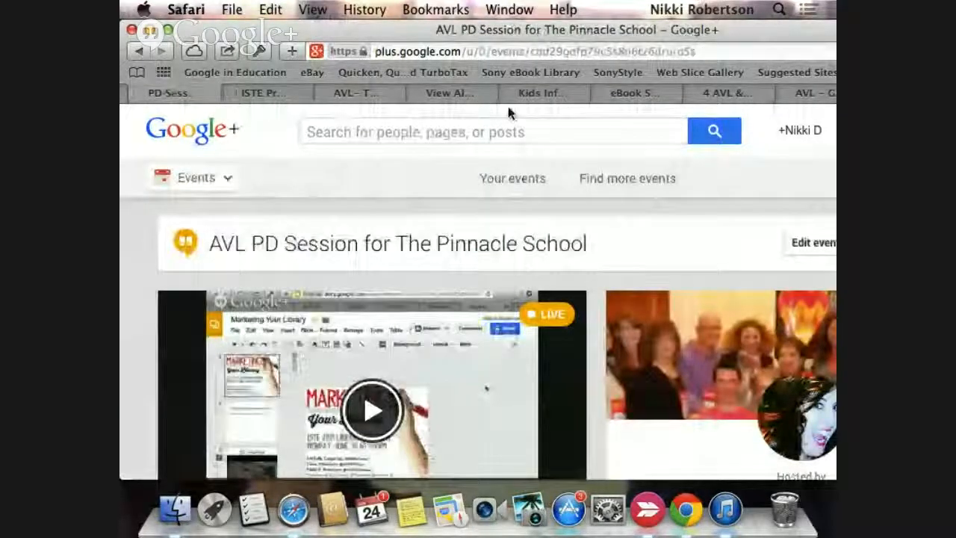
pyautogui.scroll(-1, 501, 227)
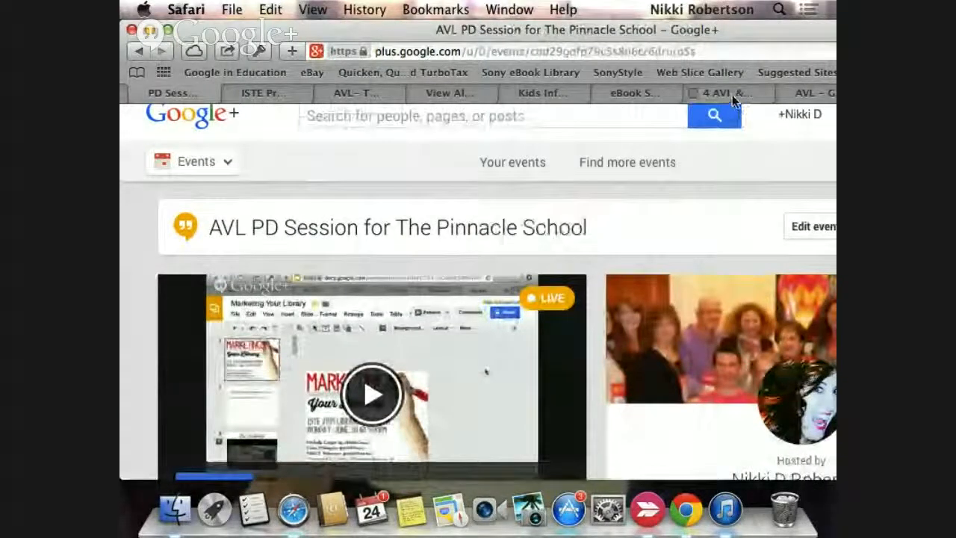
# Step: Switch to the Doctopus AVL spreadsheet and look over the New Roster columns, including Last Edited, Grade and Written Feedback
pyautogui.click(799, 96)
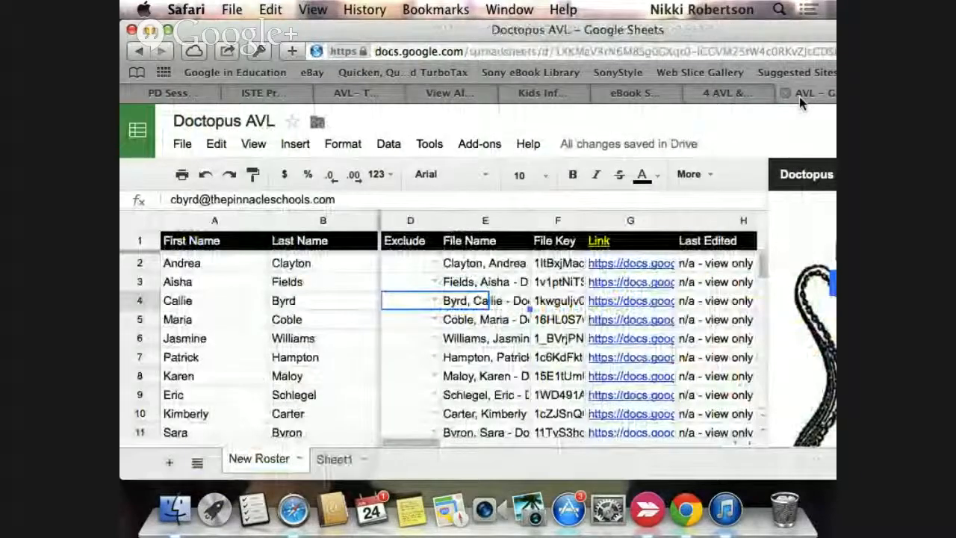
pyautogui.hscroll(8, 555, 239)
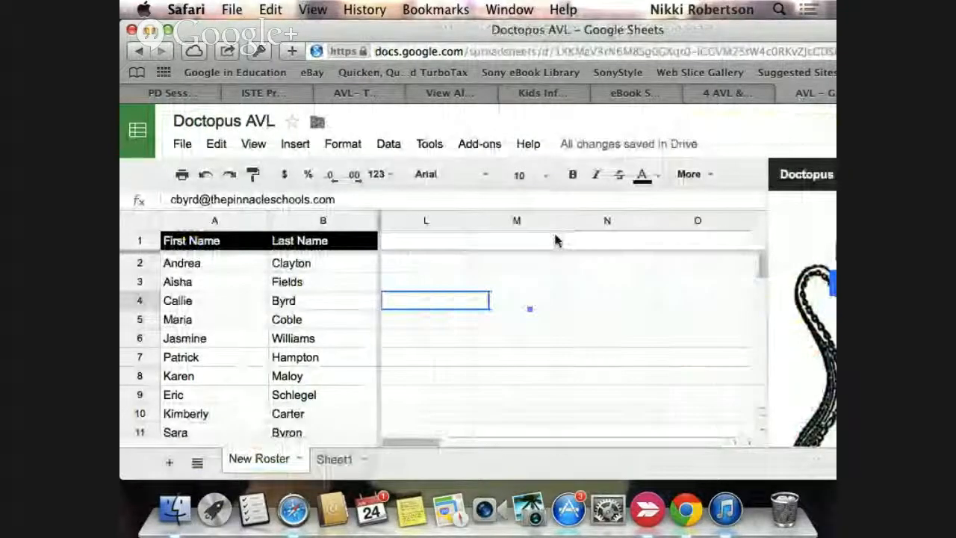
pyautogui.hscroll(-5, 555, 239)
pyautogui.scroll(-2, 555, 239)
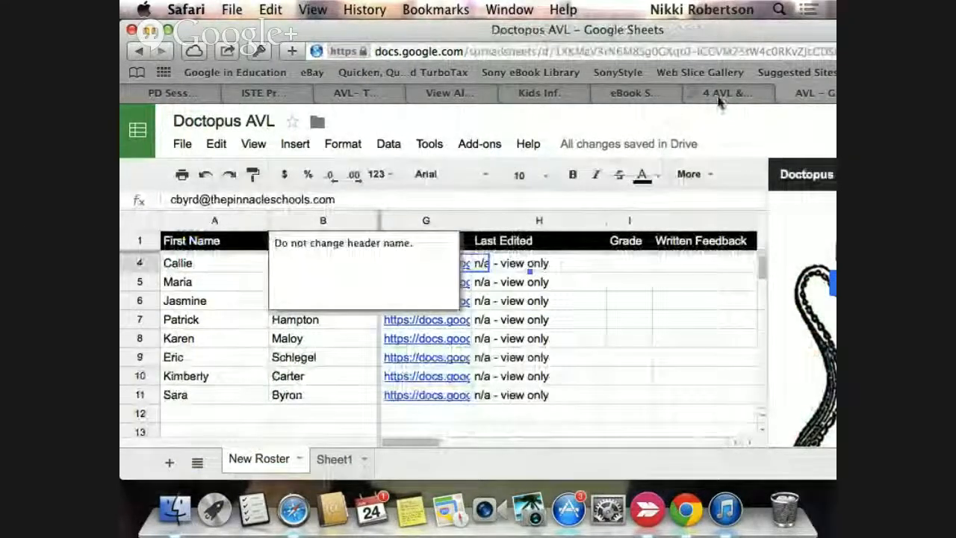
# Step: Look over the Doctopus 4 AVL & ALEX responses, eBook Sources board and AVL resources list, and return to the Doctopus AVL sheet
pyautogui.click(722, 94)
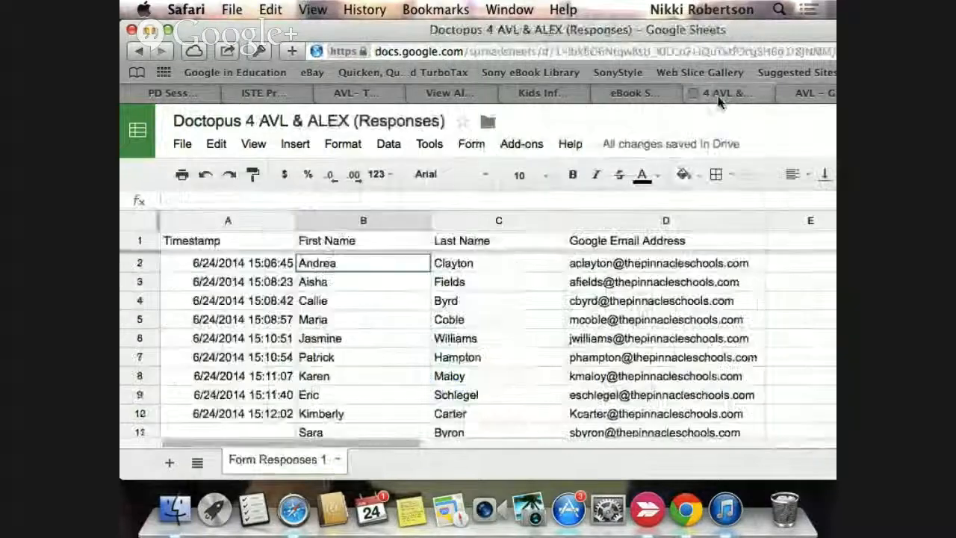
pyautogui.click(805, 92)
pyautogui.click(630, 94)
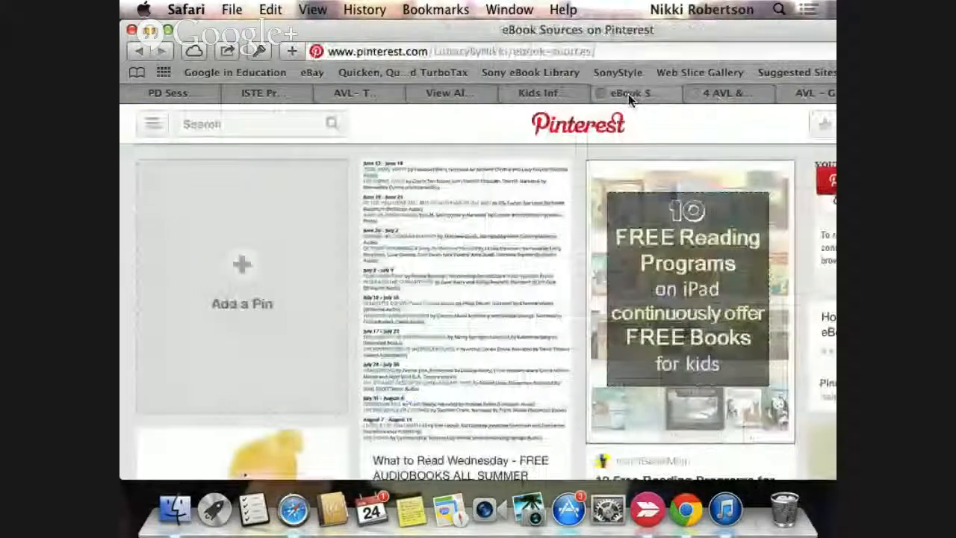
pyautogui.click(454, 94)
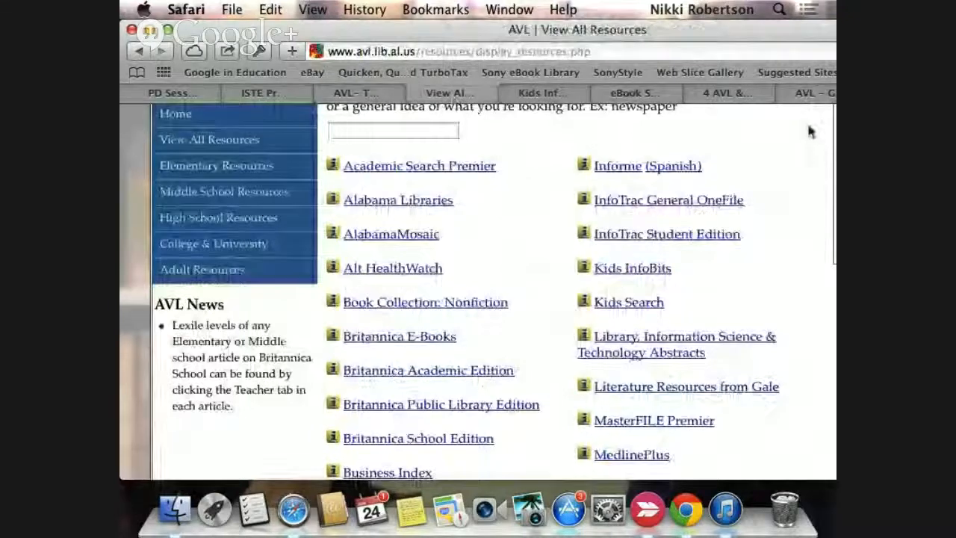
pyautogui.click(818, 94)
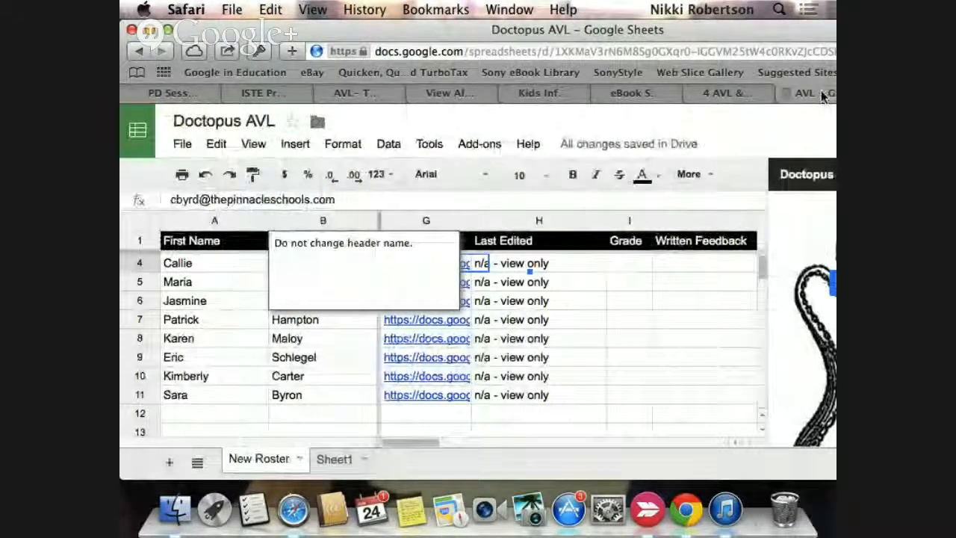
# Step: Check the ISTE Presentation folder, the AVL PD Session event page and the "AVL- The Pinnacle Schools" presentation
pyautogui.click(276, 97)
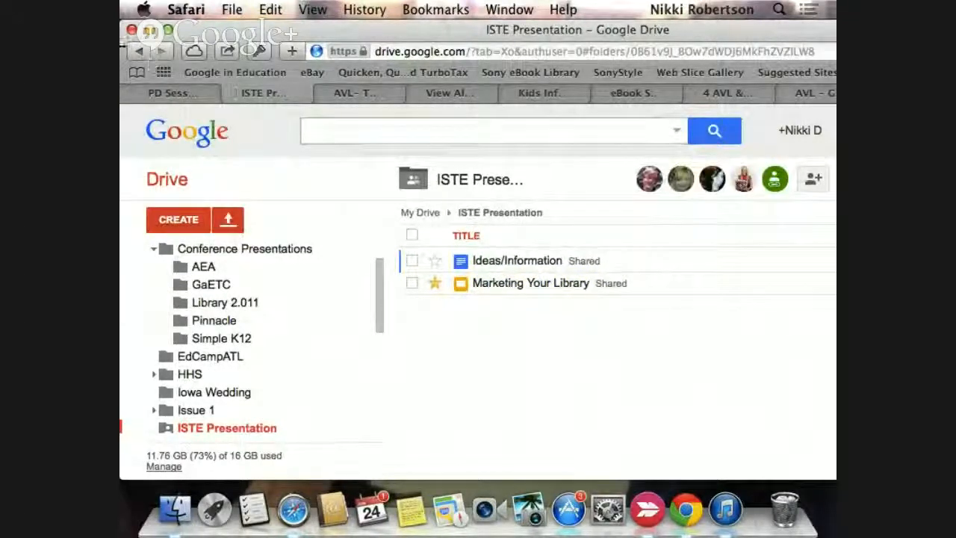
pyautogui.click(158, 95)
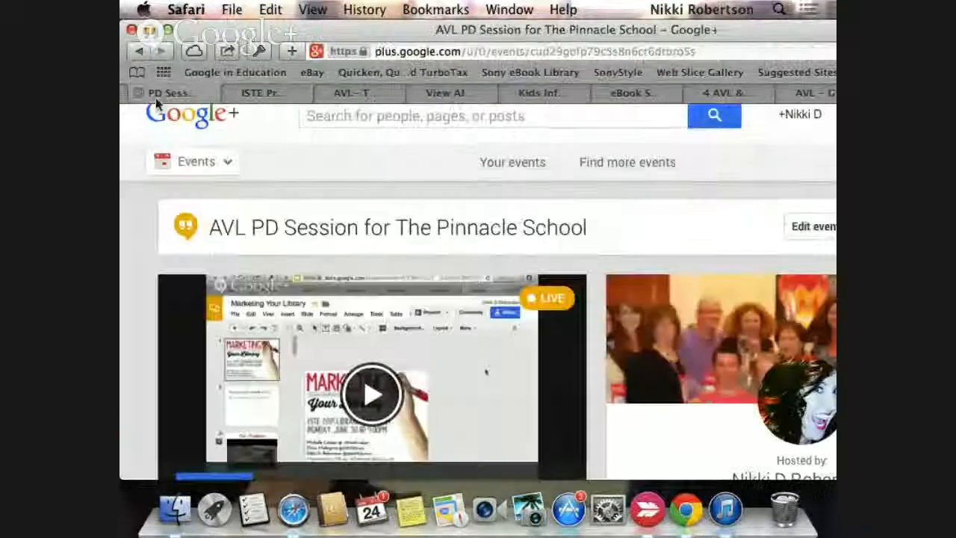
pyautogui.click(354, 95)
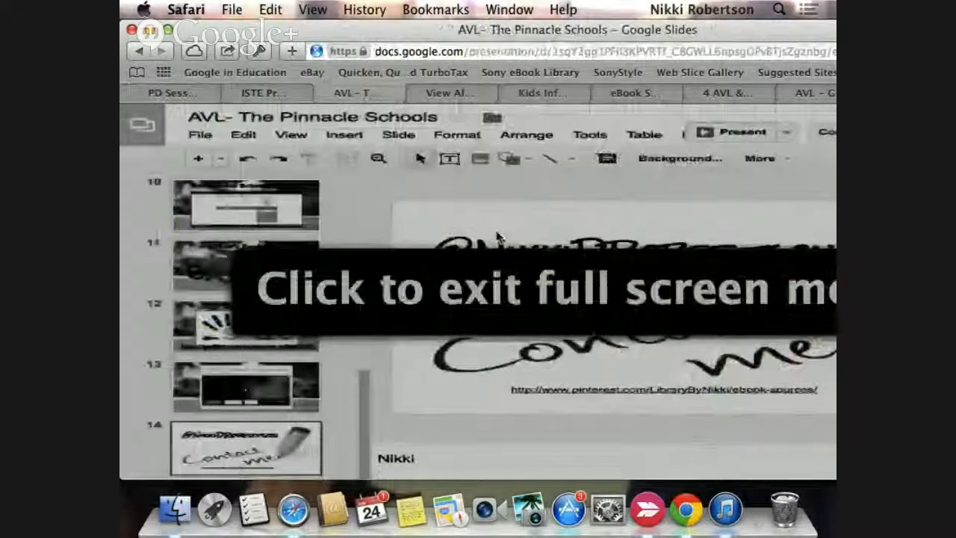
# Step: Close the open Doctopus spreadsheets: the Doctopus AVL roster and both copies of the "Doctopus 4 AVL & ALEX (Responses)" sheet
pyautogui.click(823, 94)
pyautogui.click(728, 93)
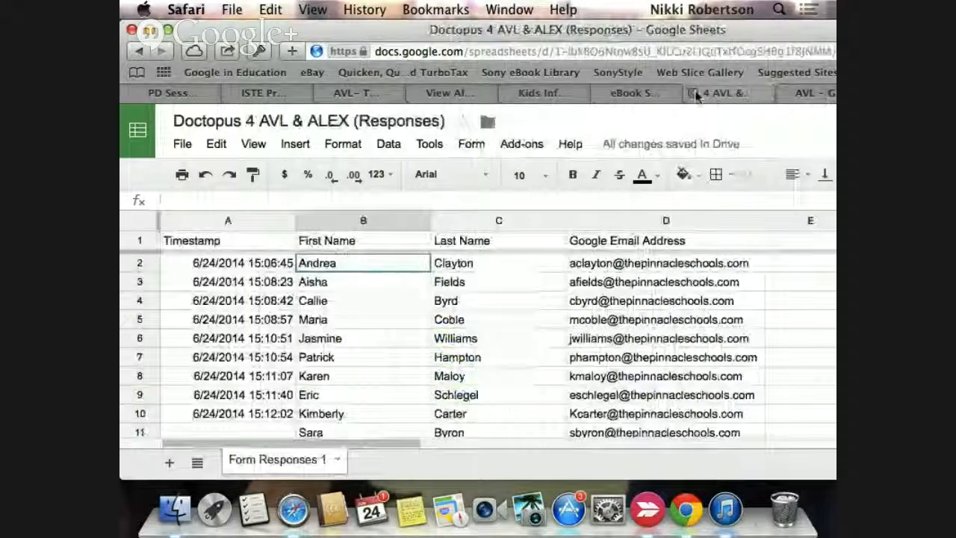
pyautogui.click(693, 94)
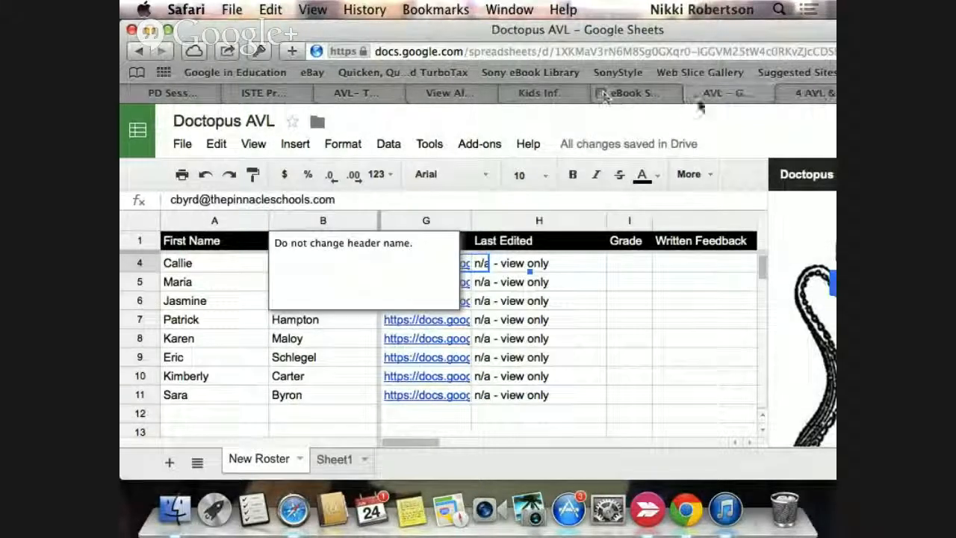
pyautogui.click(694, 94)
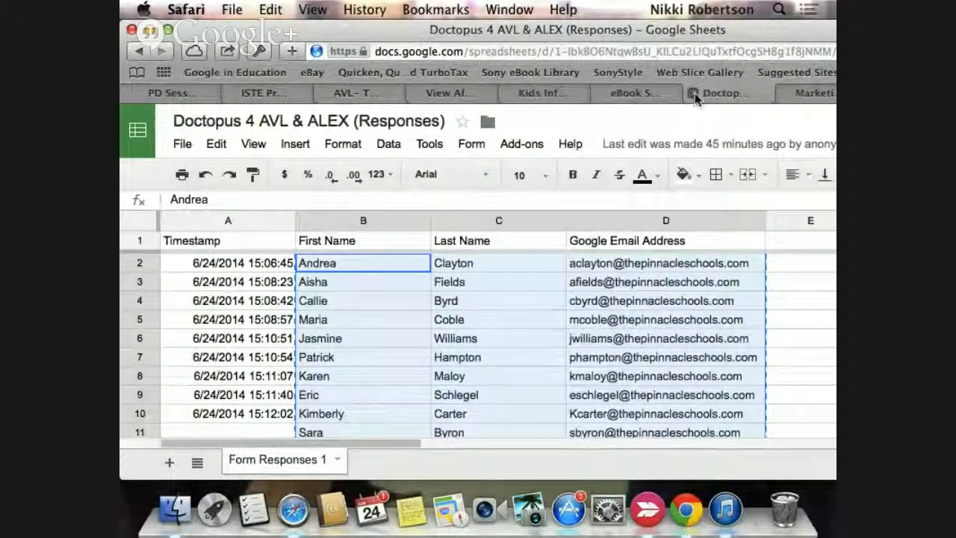
pyautogui.click(694, 94)
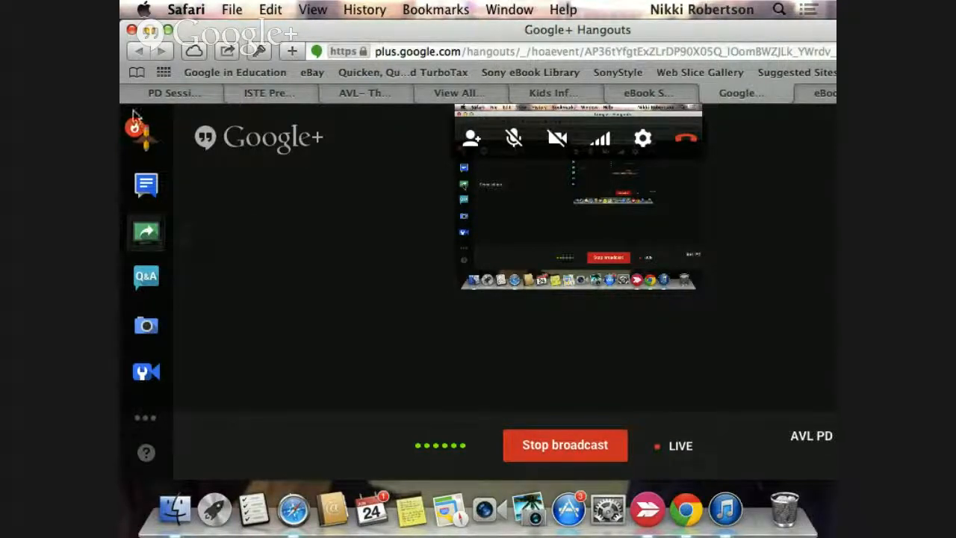
# Step: Open the shared Ideas/Information document from the ISTE Presentation folder to view it, and close it again
pyautogui.click(288, 93)
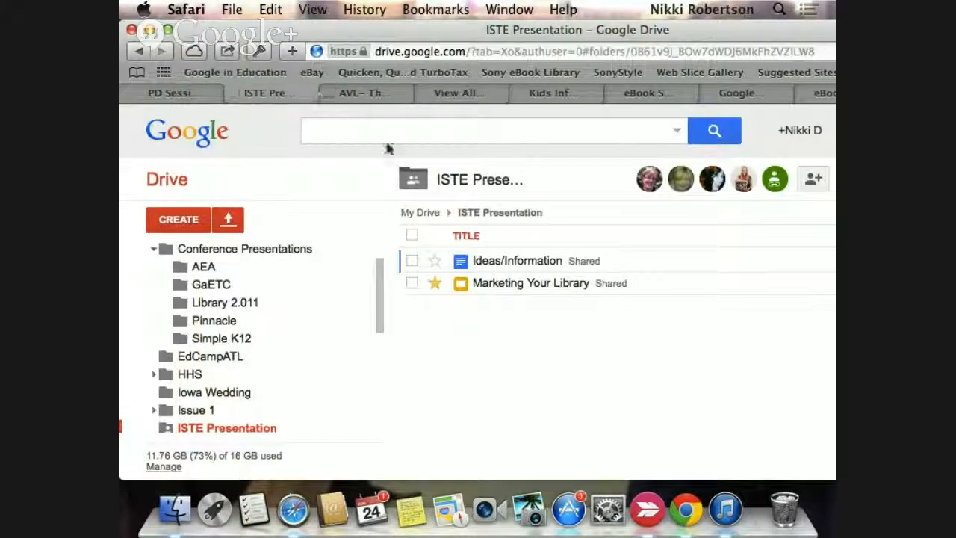
pyautogui.click(507, 263)
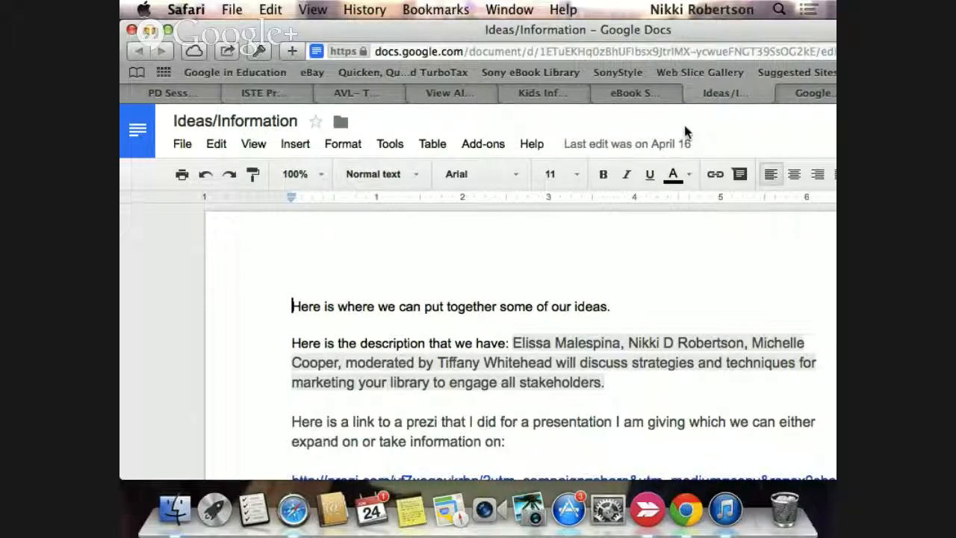
pyautogui.click(691, 95)
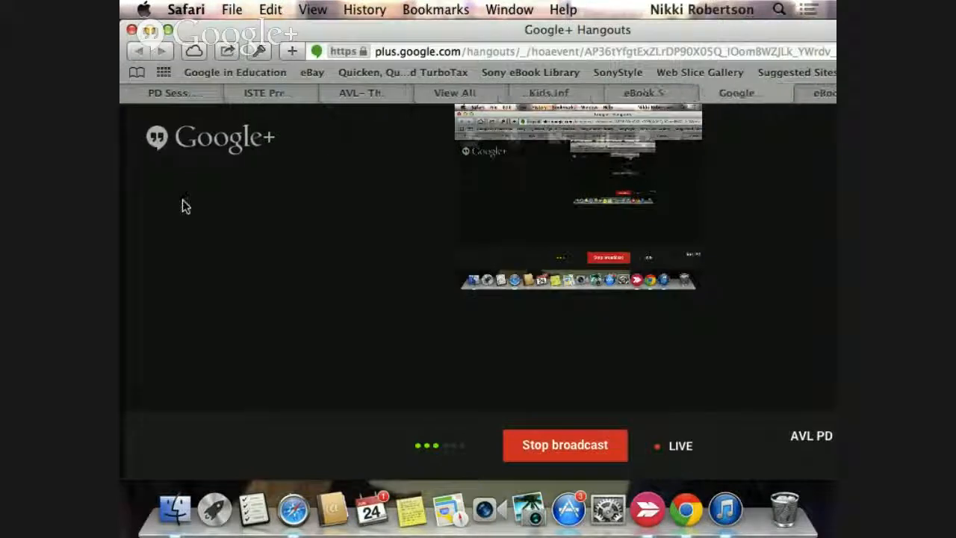
# Step: Stop the screenshare in the live AVL PD Google+ Hangout
pyautogui.moveTo(147, 236)
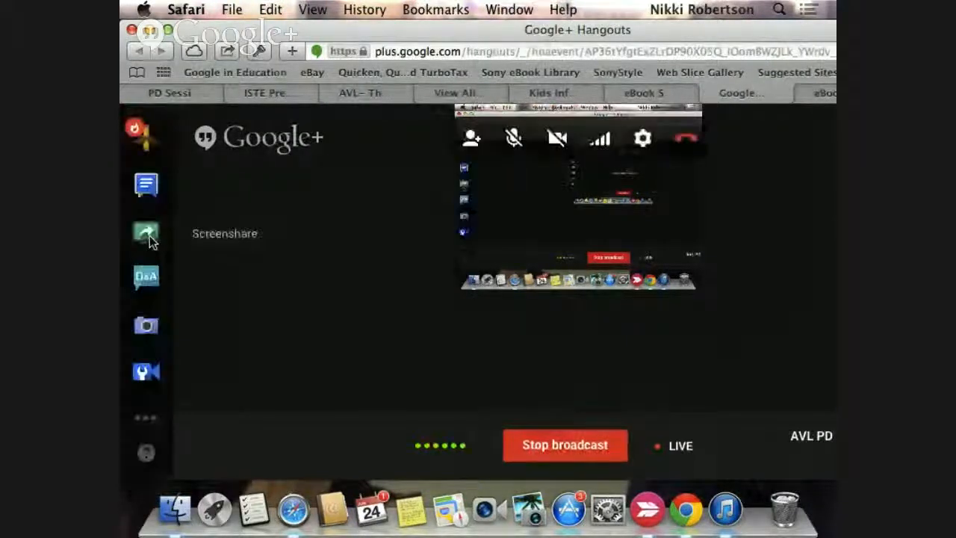
pyautogui.click(147, 236)
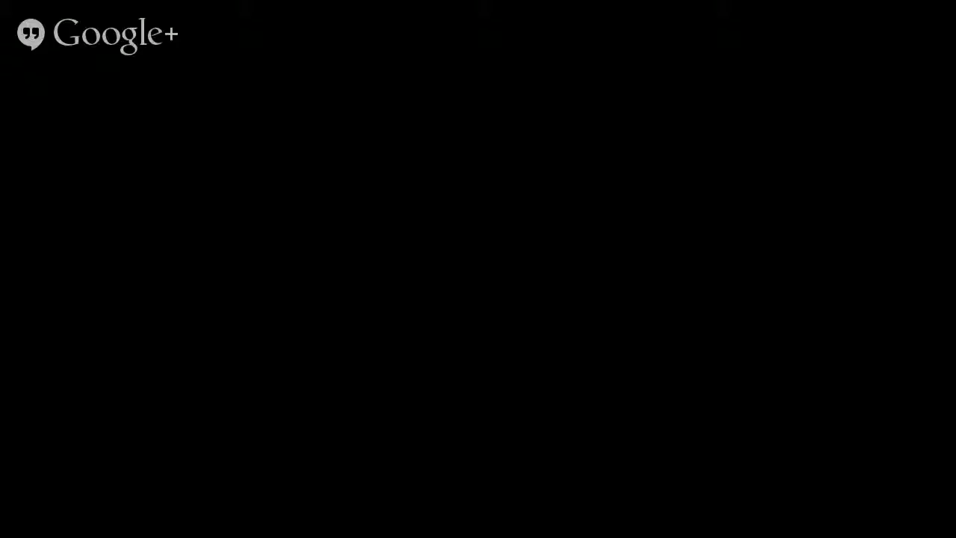